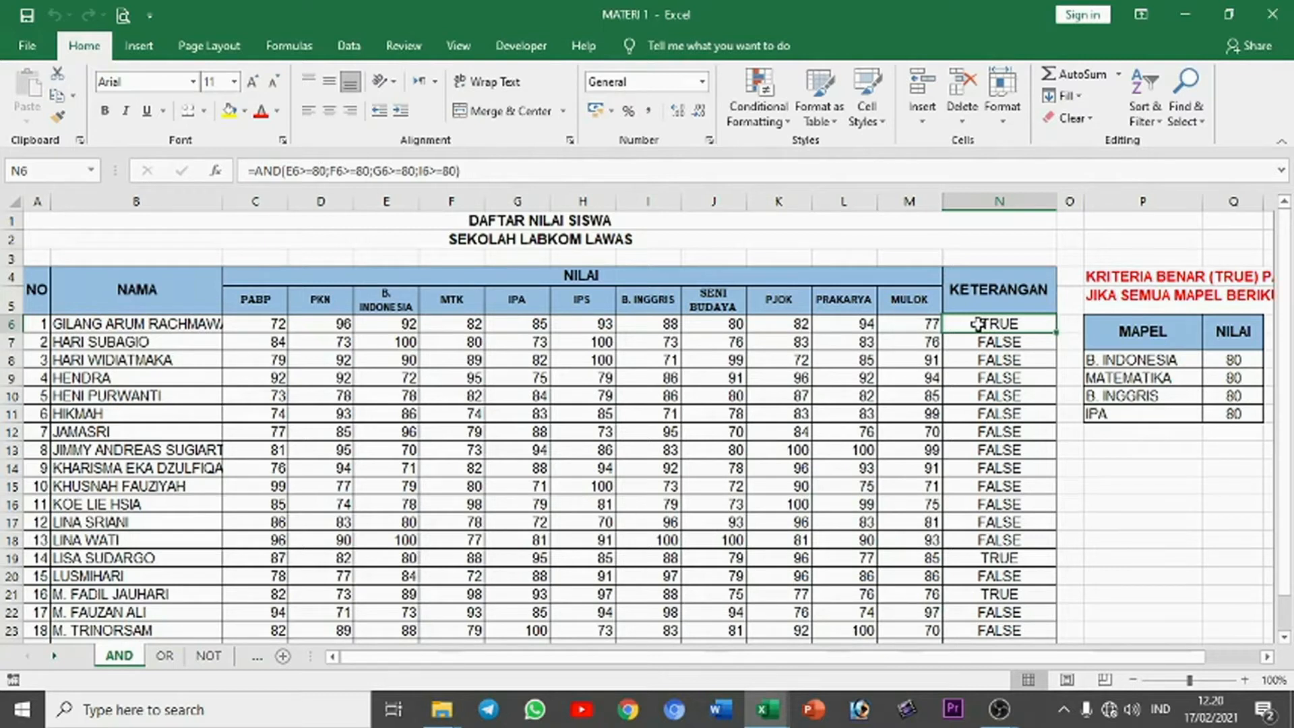
Step: Examine the criteria table of subjects and their minimum scores beside the grade list on the AND sheet
drag(917, 658, 1046, 661)
scroll(1196, 603, right, 3)
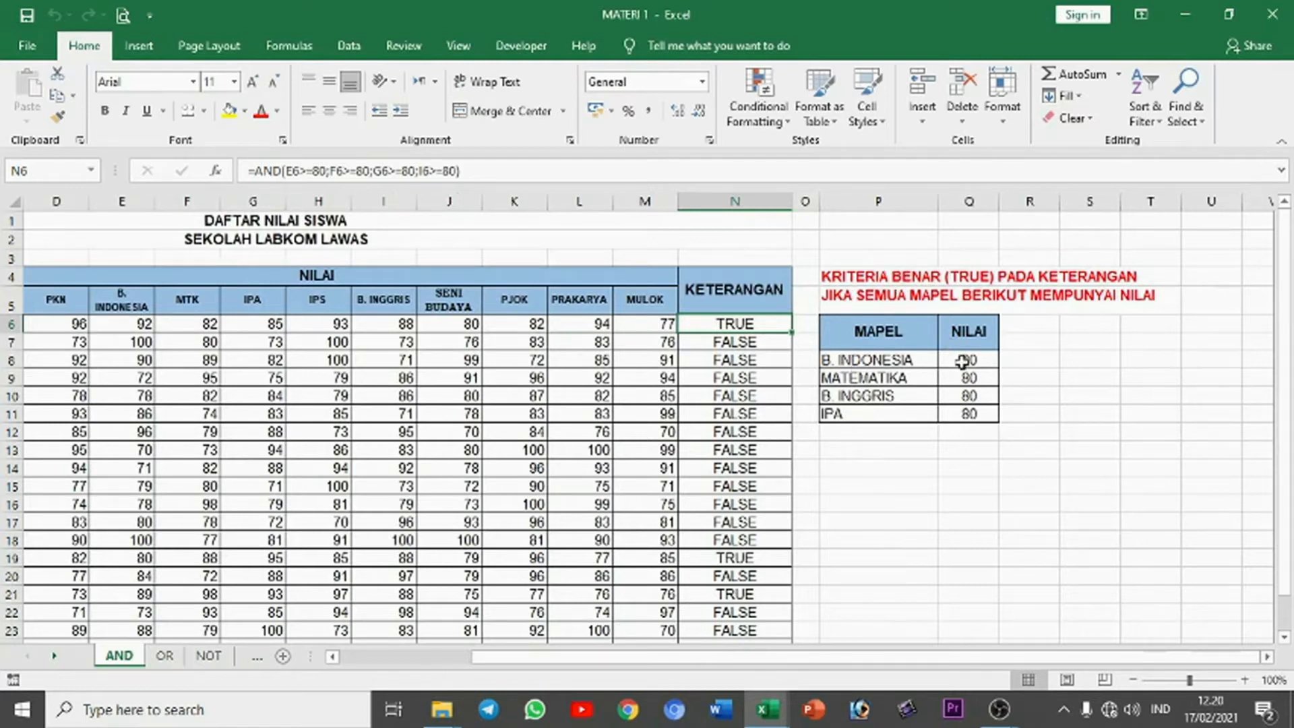
click(865, 358)
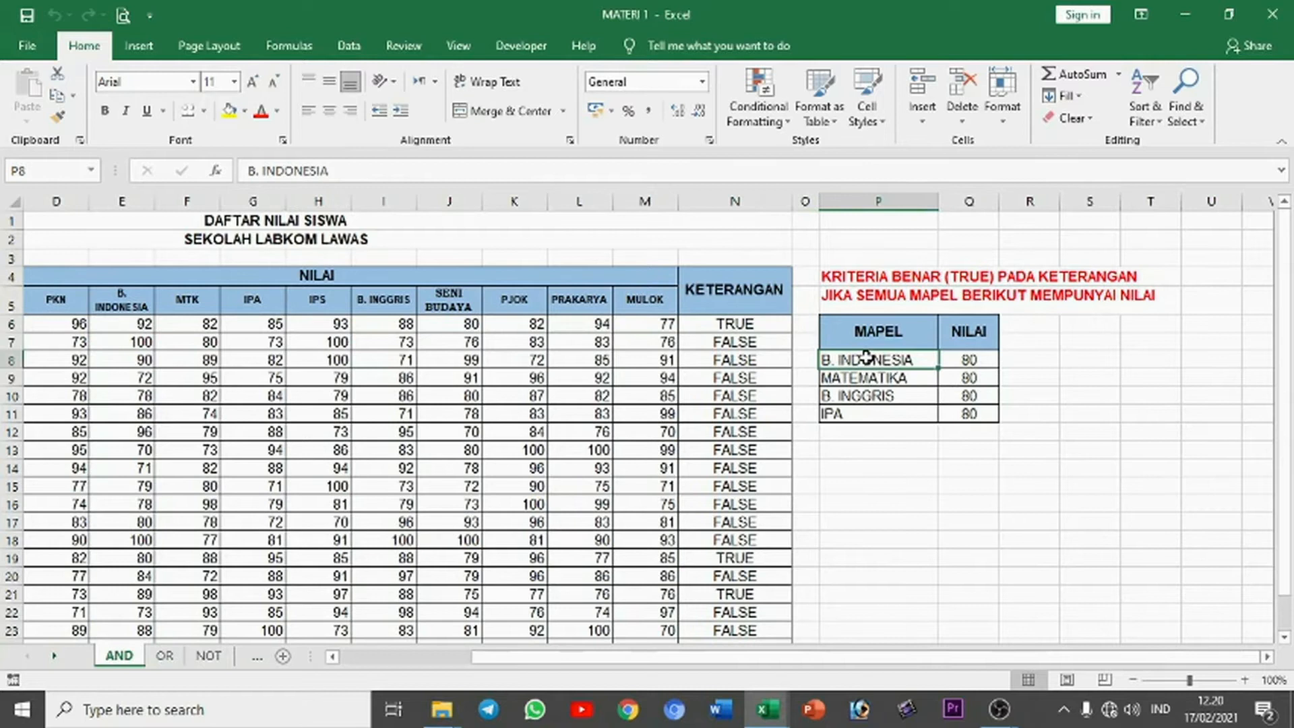
click(867, 378)
click(867, 395)
click(867, 413)
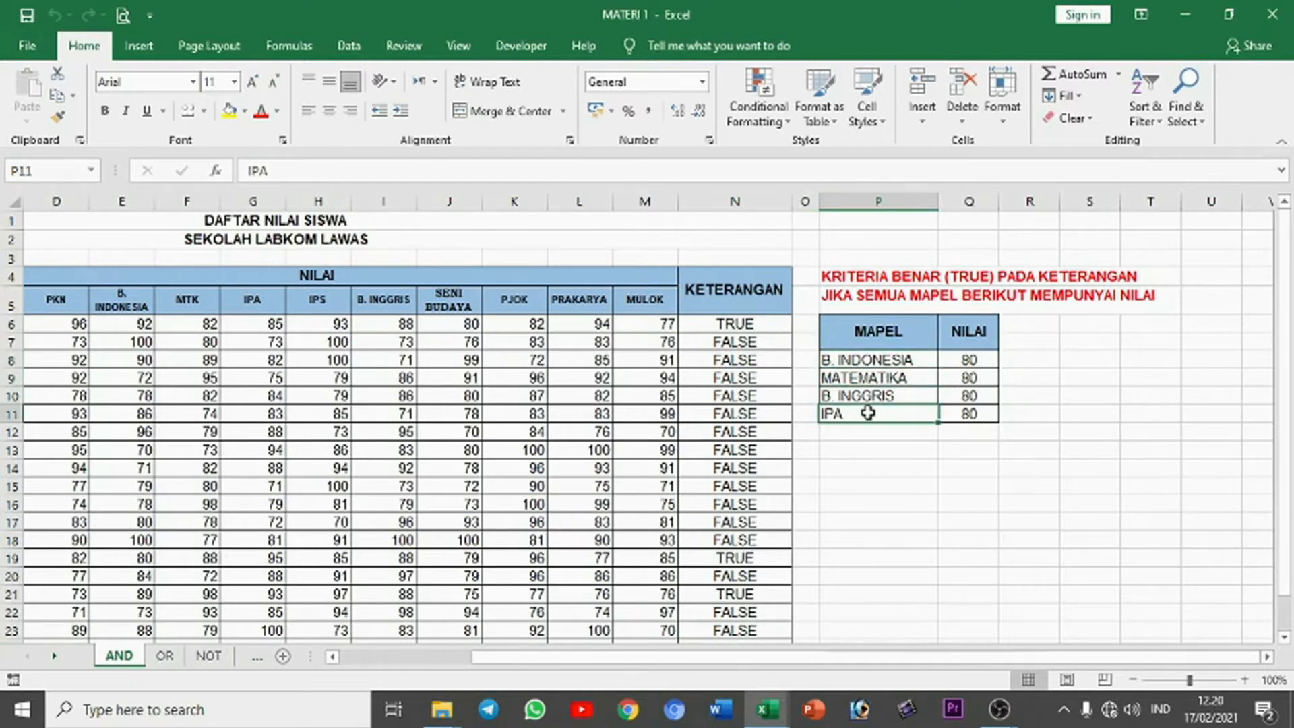
drag(959, 353, 967, 411)
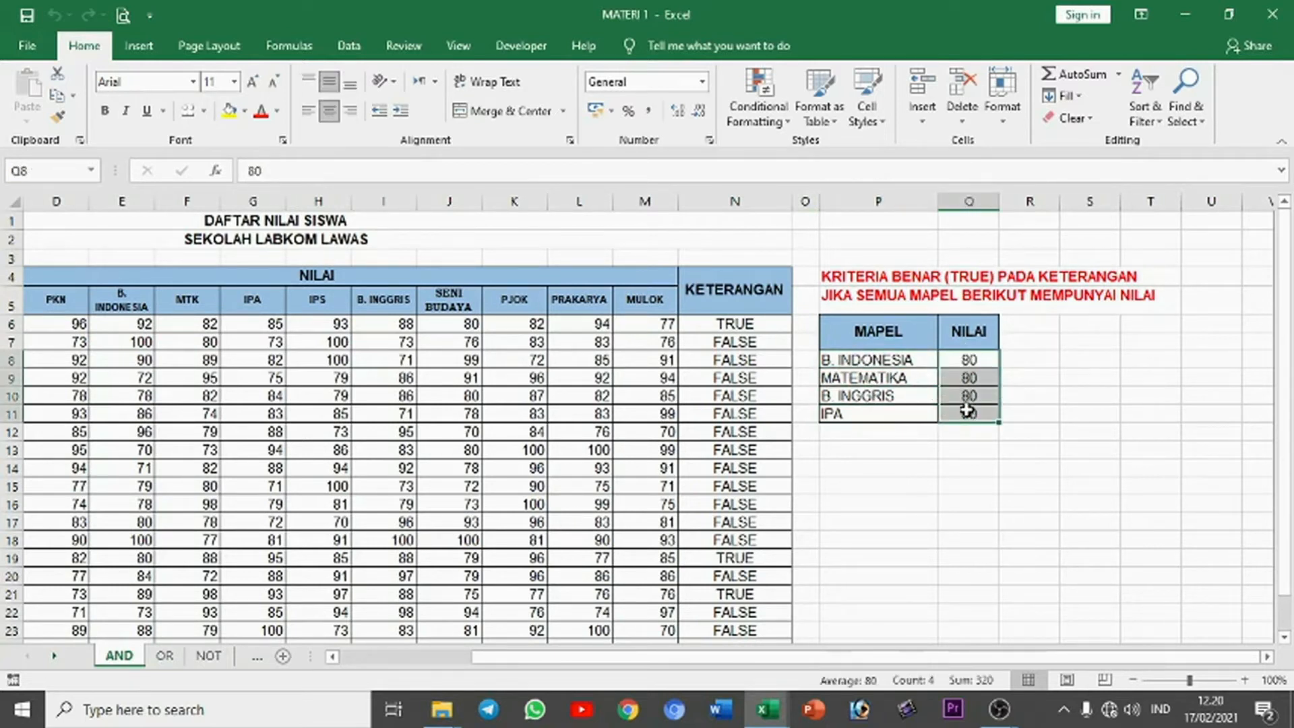
click(967, 411)
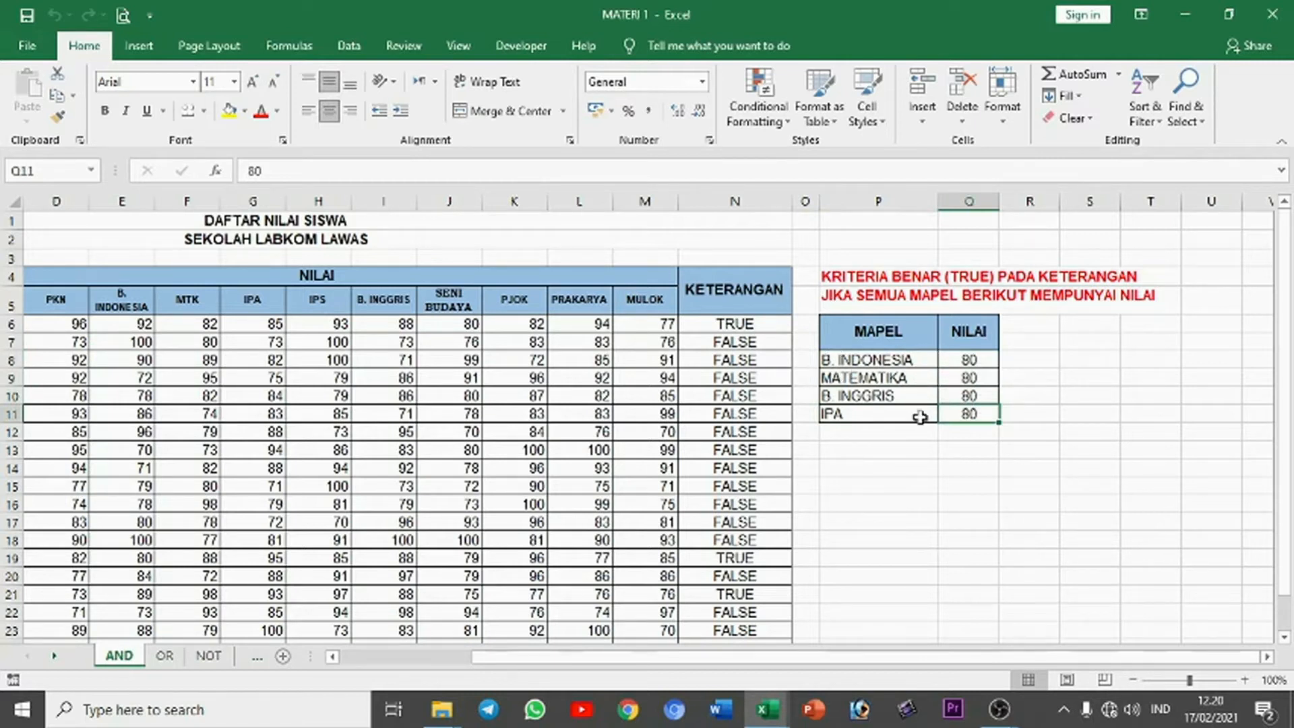
Step: Check the first student's scores for B. Indonesia, MTK, B. Inggris and IPA in row 6
drag(937, 657, 859, 657)
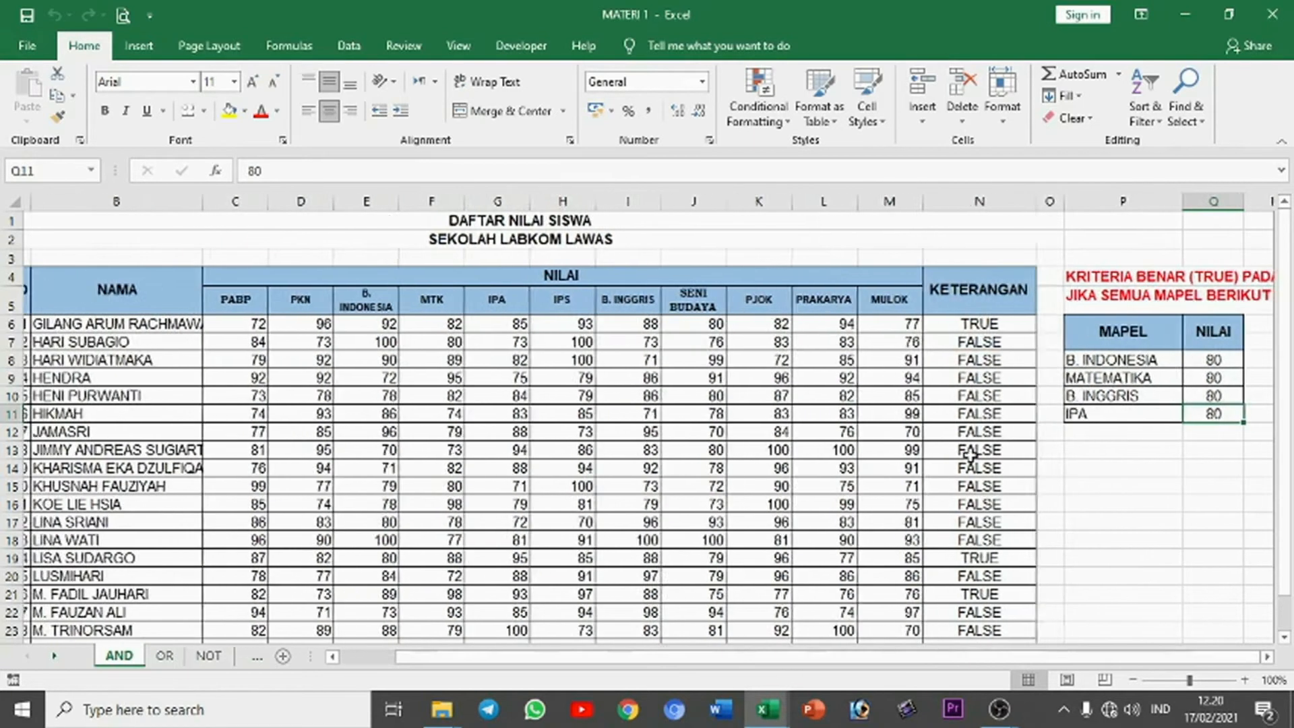
click(362, 324)
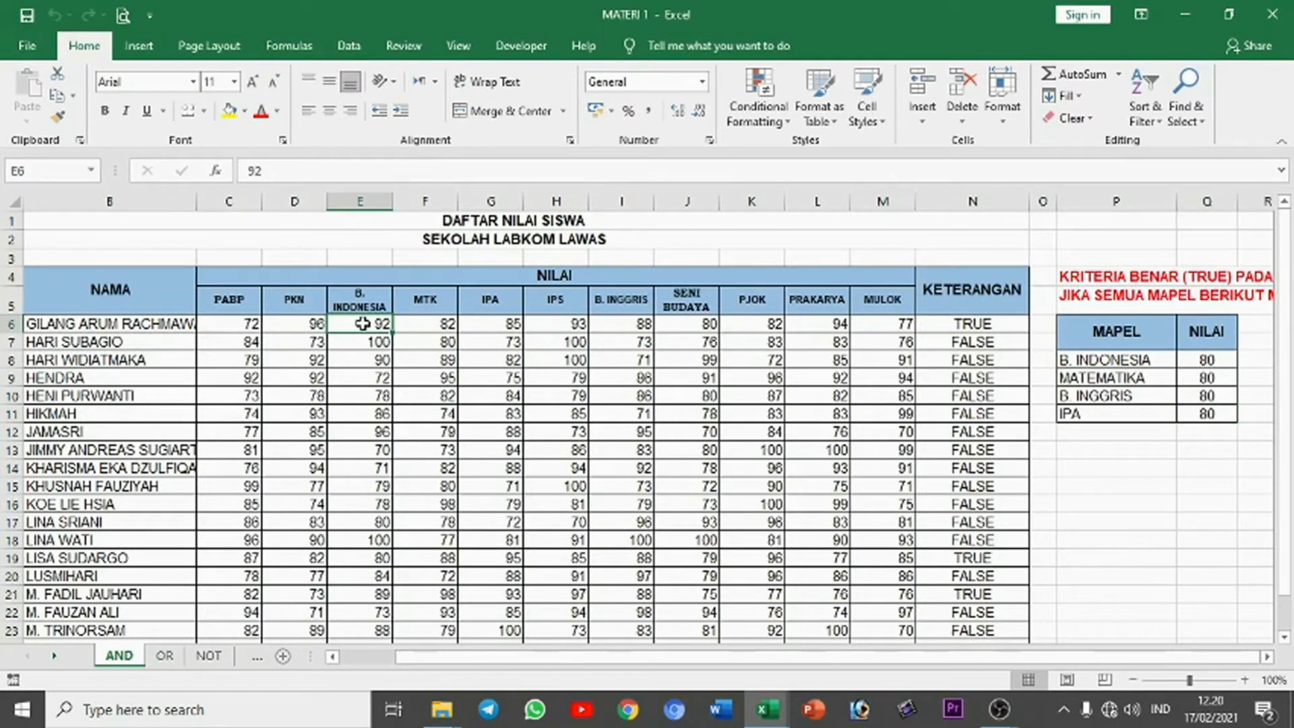
click(433, 322)
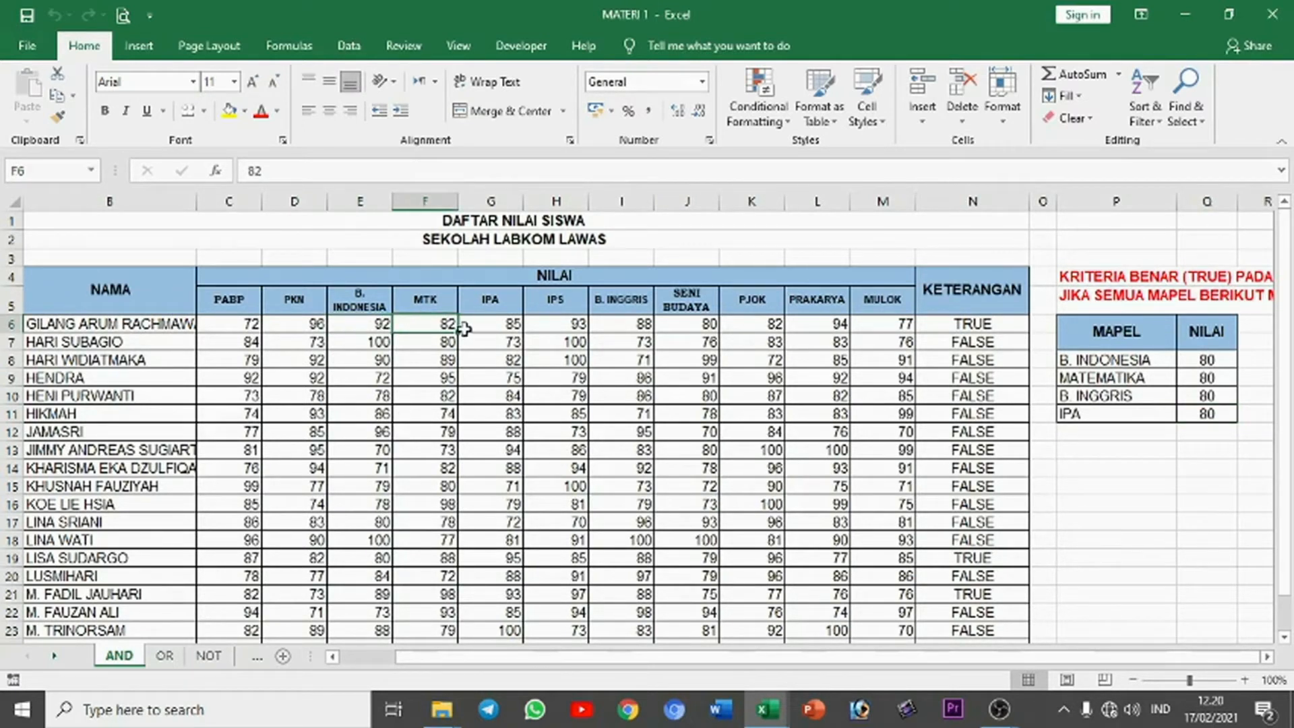
click(625, 327)
click(504, 321)
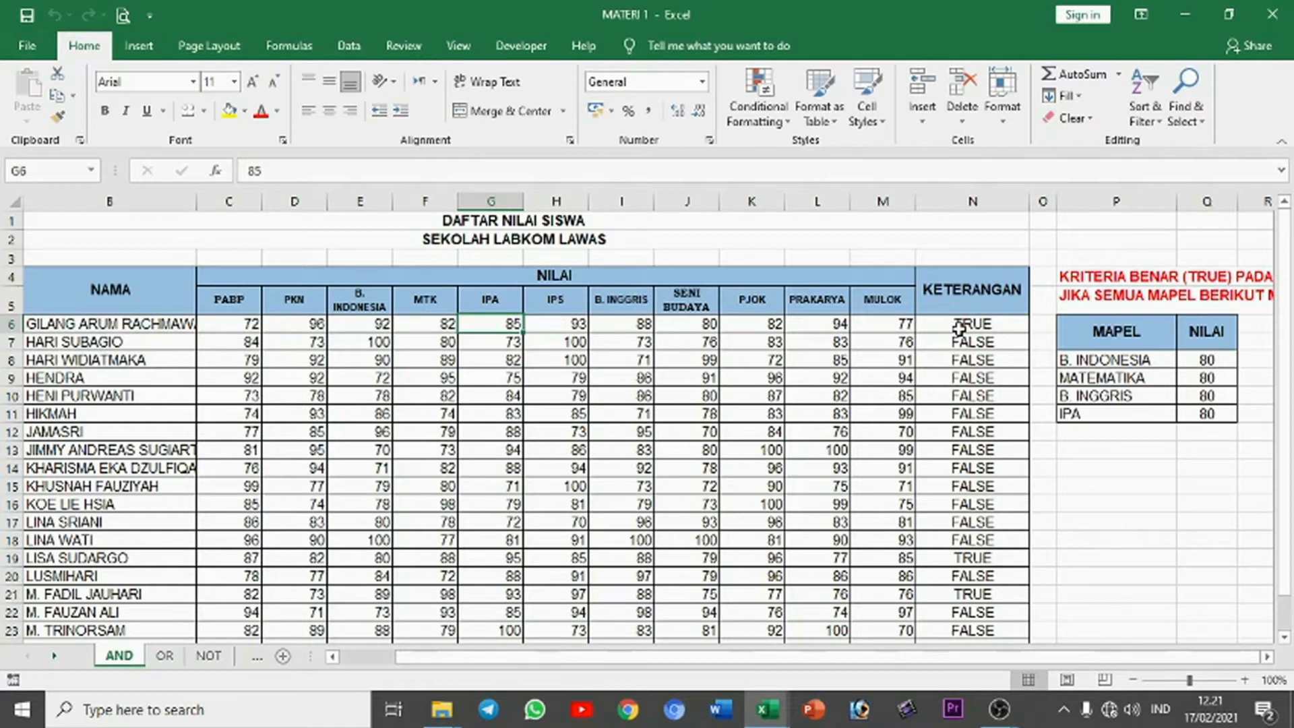
Step: Clear the existing results from the KETERANGAN column, starting at N6
drag(959, 329, 954, 602)
key(Delete)
scroll(970, 405, up, 1)
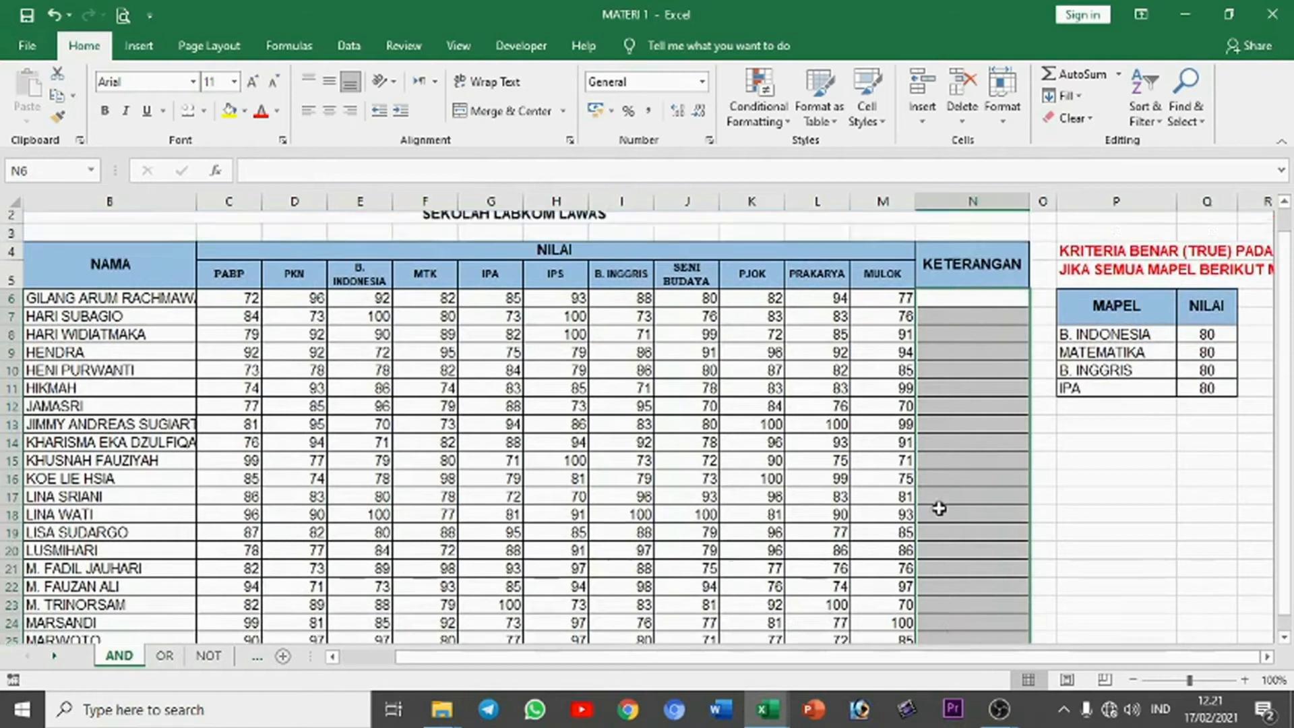
Step: Start an AND formula in N6 with the first condition E6>=80 for B. Indonesia
click(971, 324)
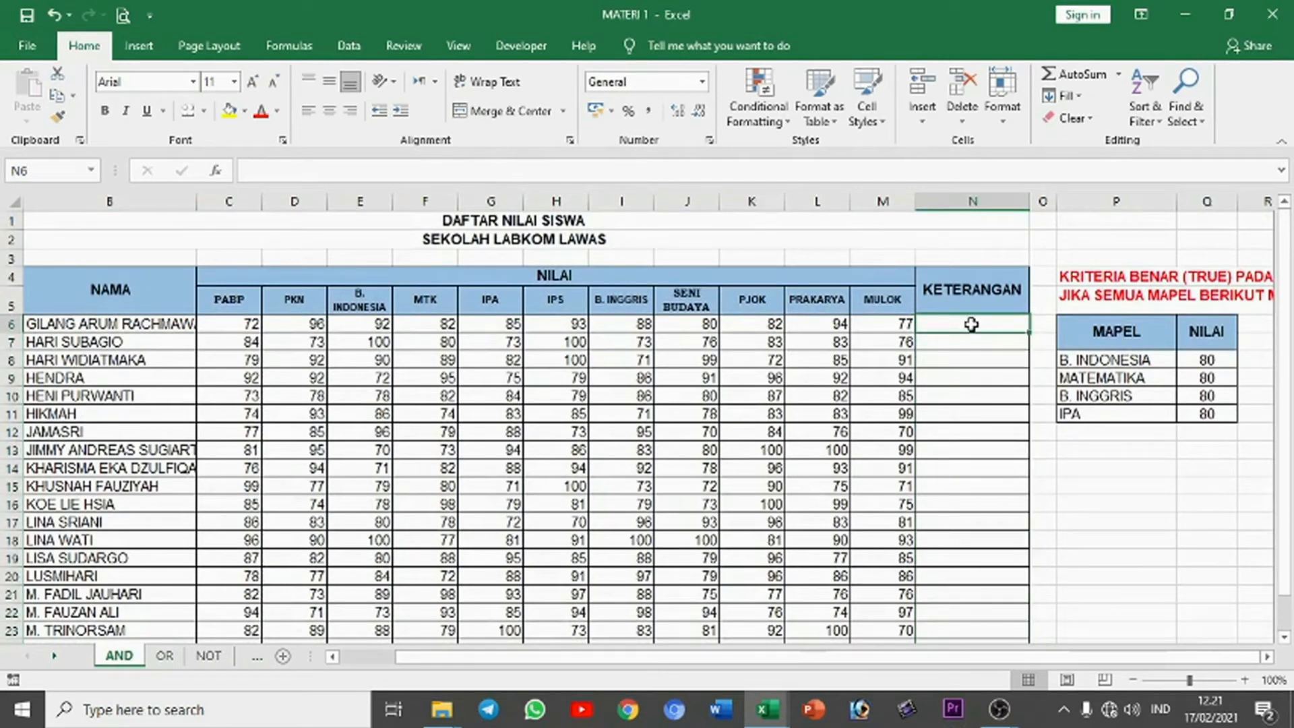
text(=)
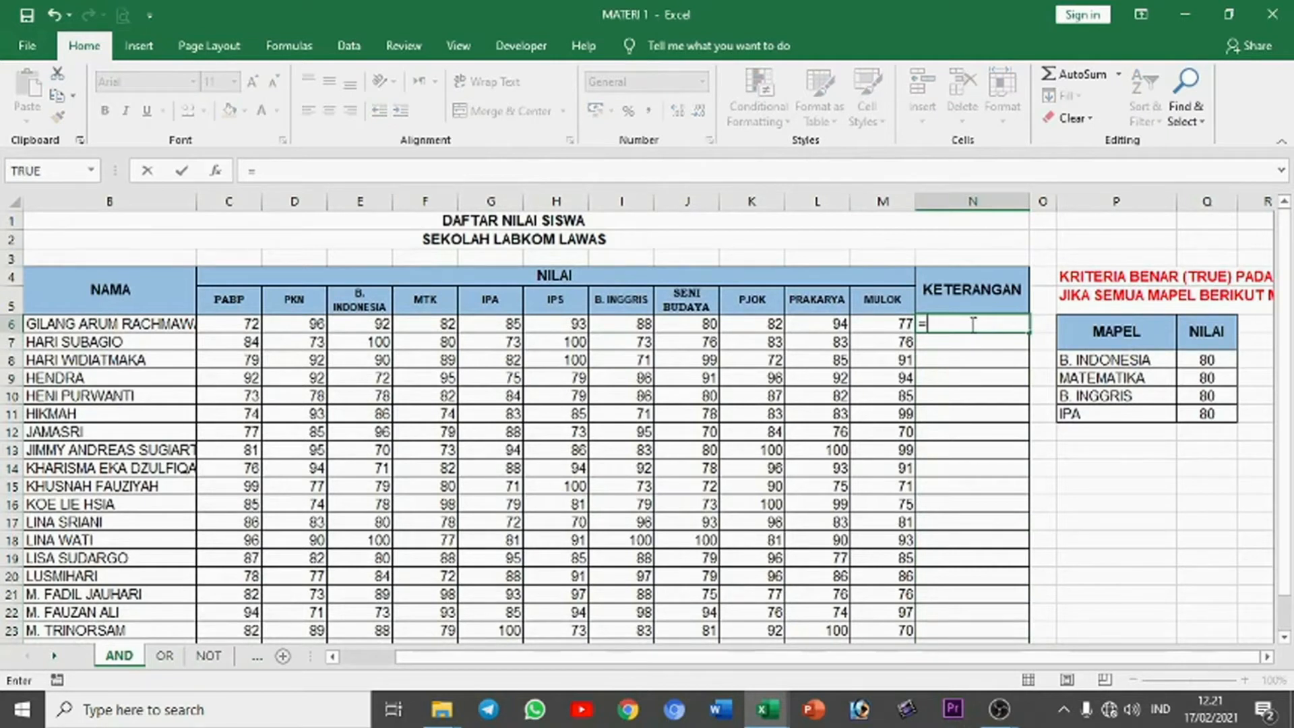
text(A)
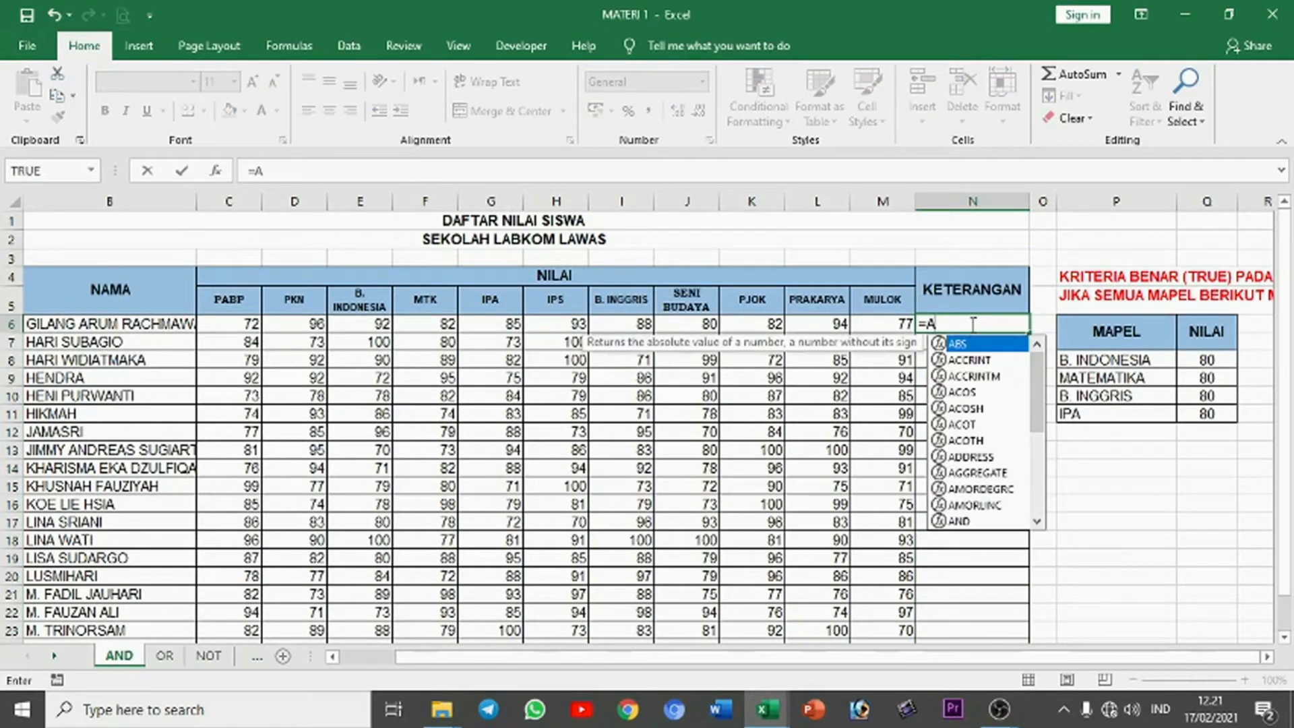
text(nd)
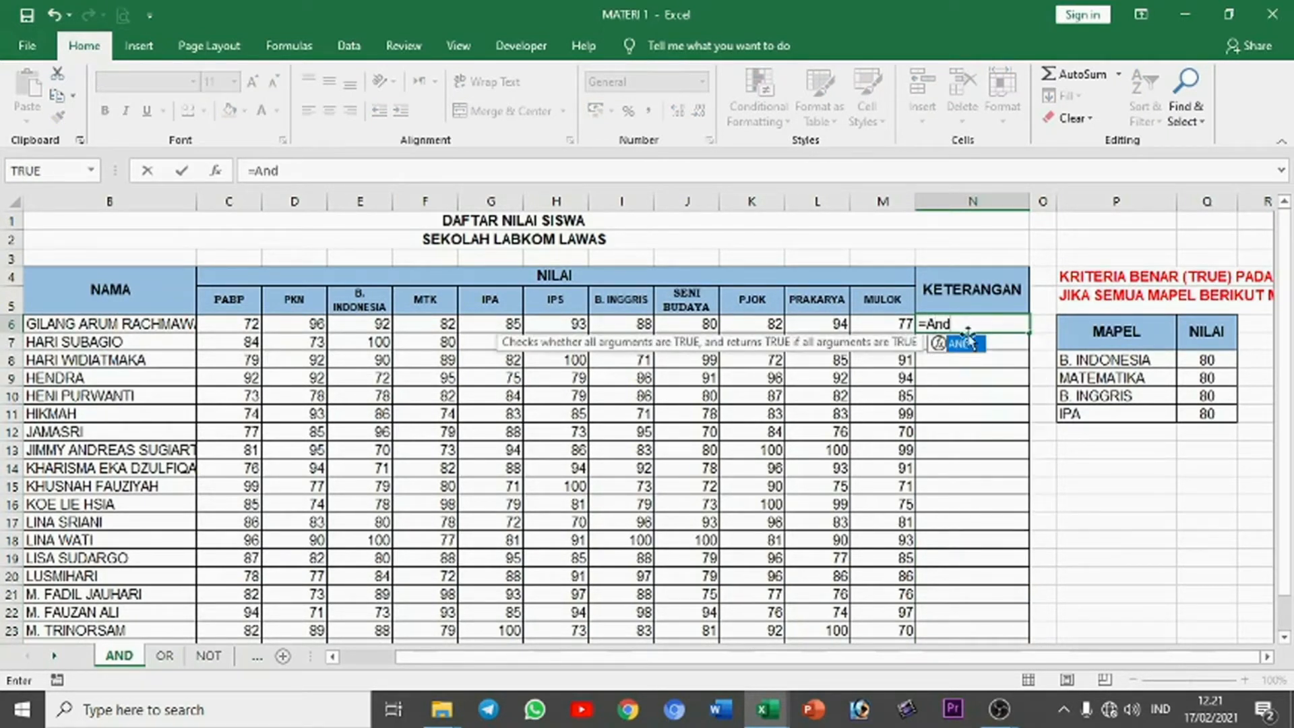
double_click(964, 345)
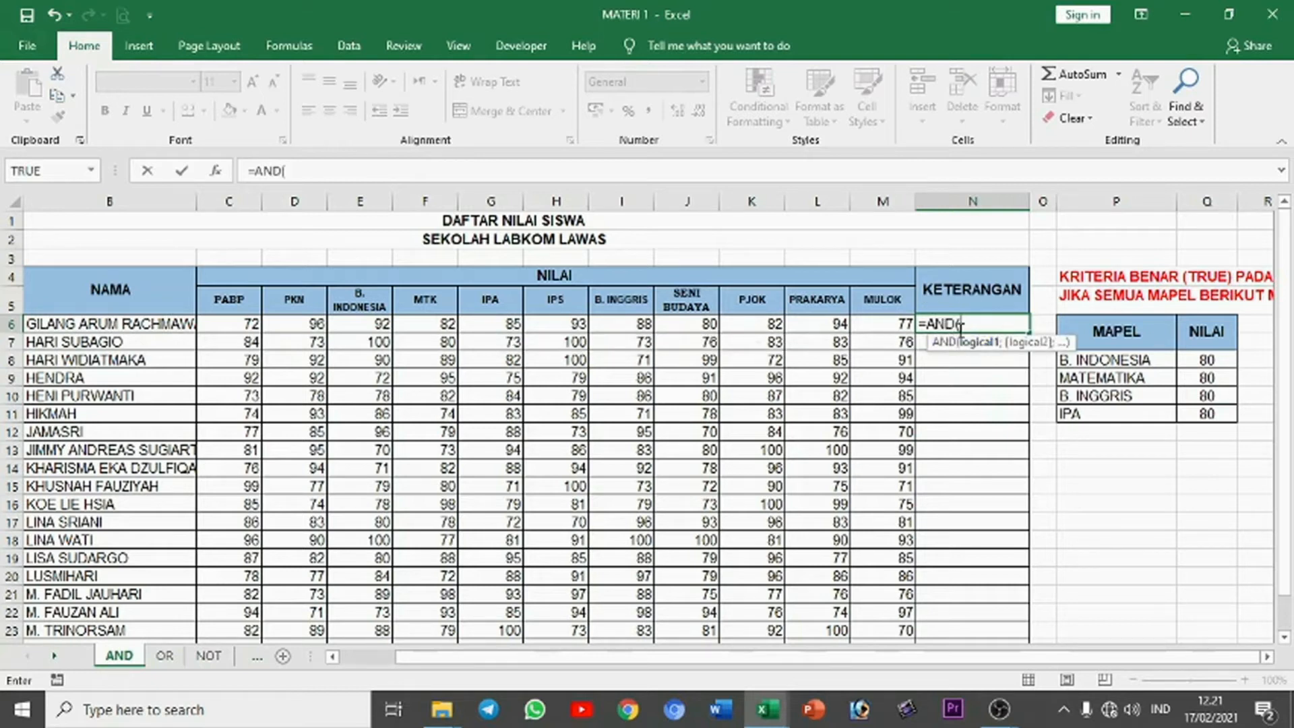
click(379, 323)
text(>=80;)
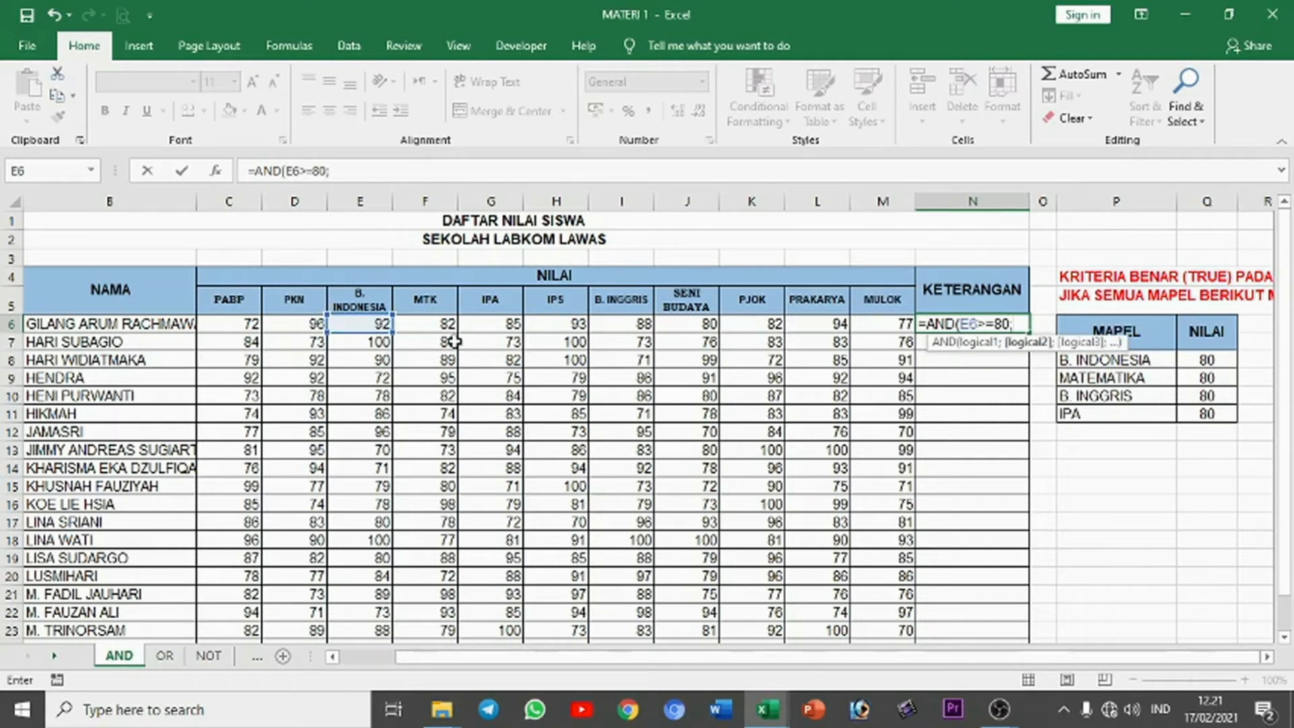
Step: Add the conditions F6>=80 for MTK and G6>=80 for IPA to the AND formula
click(441, 326)
text(>=80)
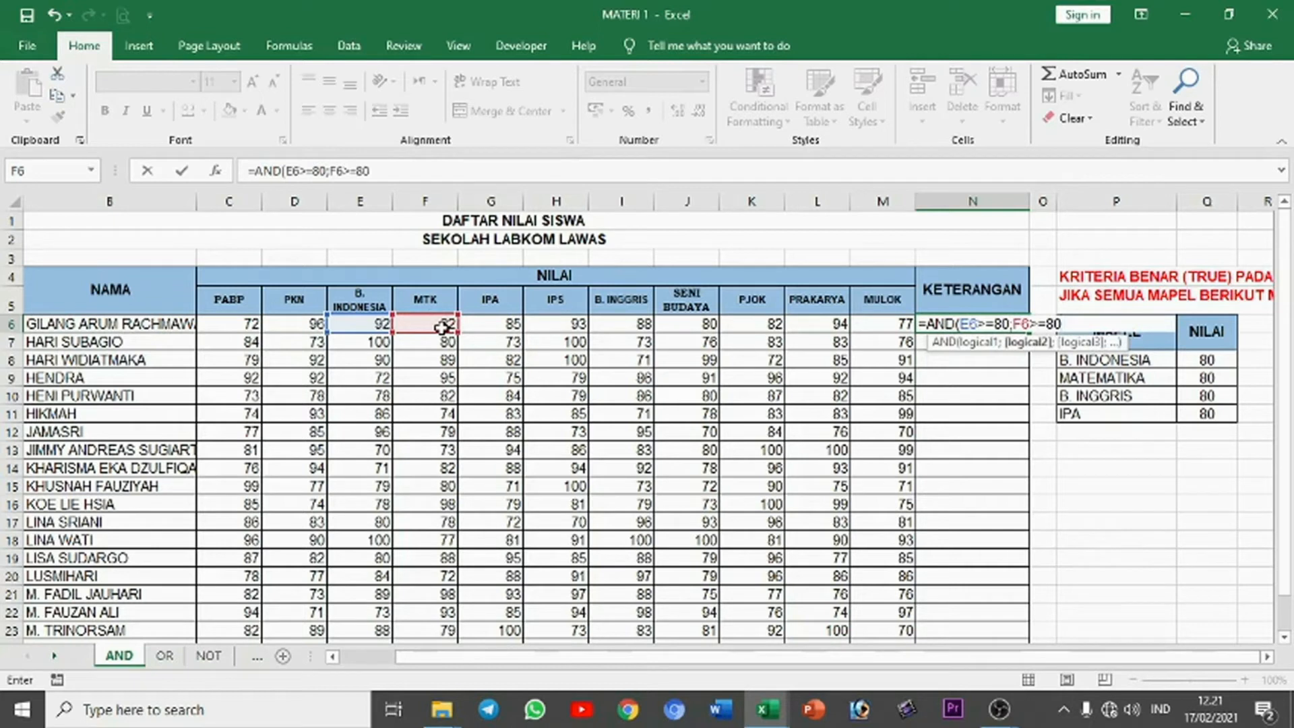
text(;)
click(504, 324)
text(>=80)
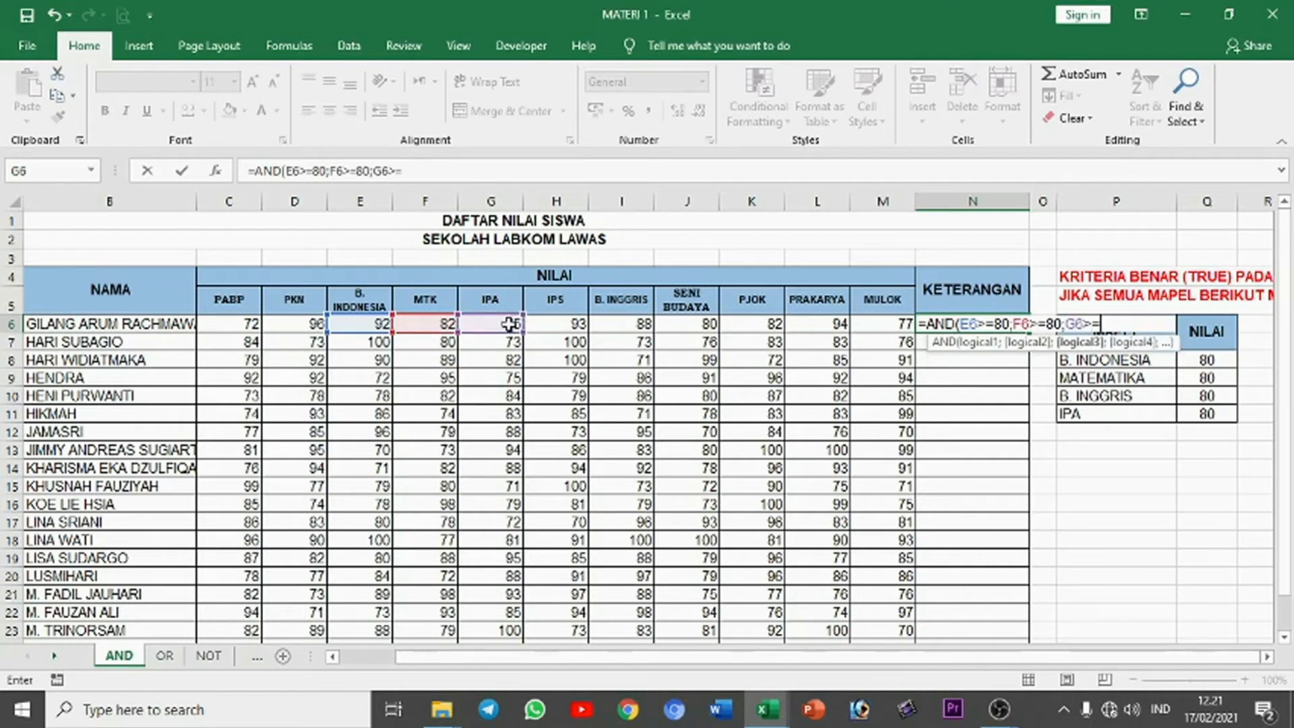
text(;)
Step: Add the condition I6>=80 for B. Inggris and complete the AND formula in N6
click(626, 326)
text(>=80;I6>=80)
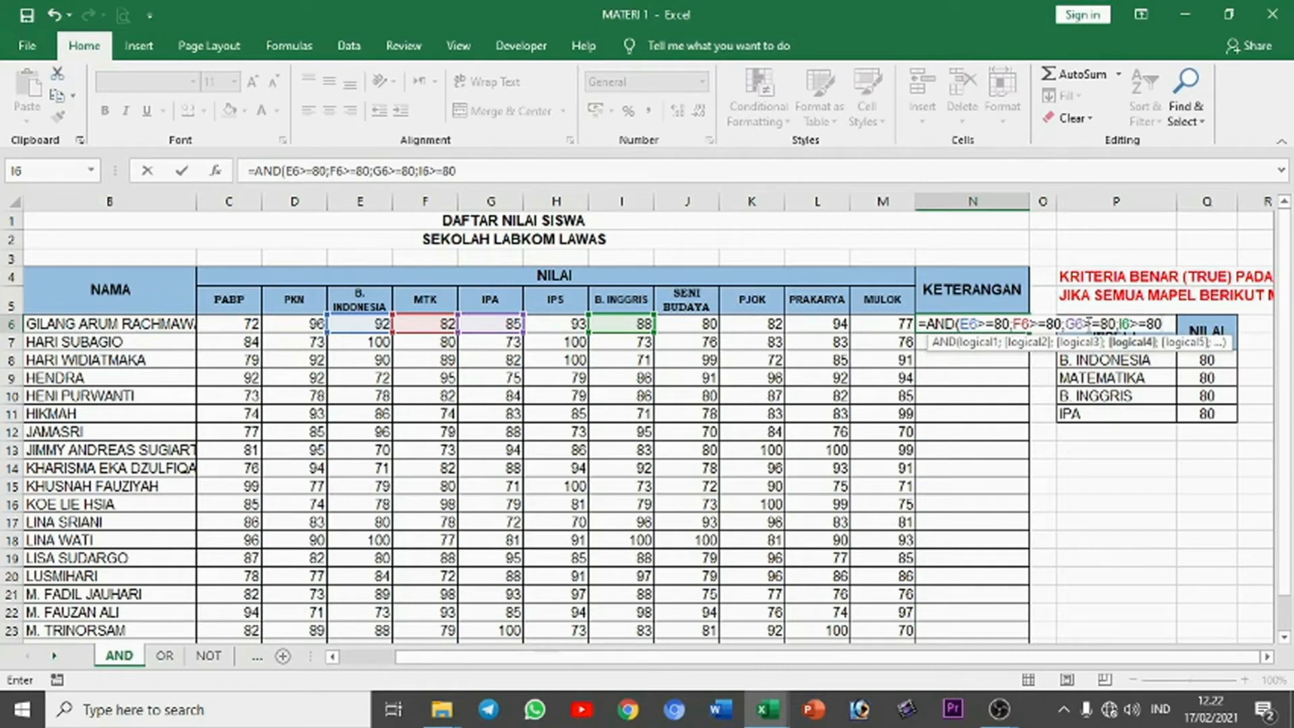
key(Return)
Step: Fill the AND formula from N6 down the KETERANGAN column for all students
click(1019, 326)
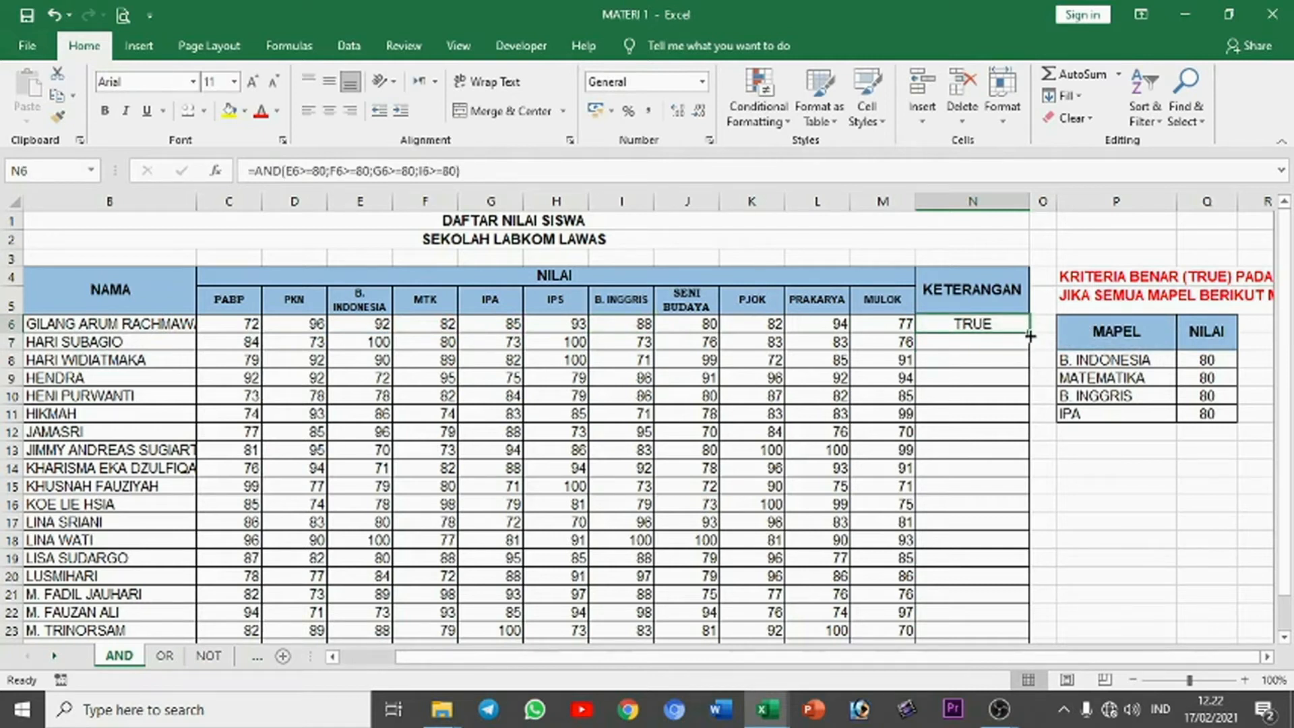
double_click(1029, 334)
click(970, 329)
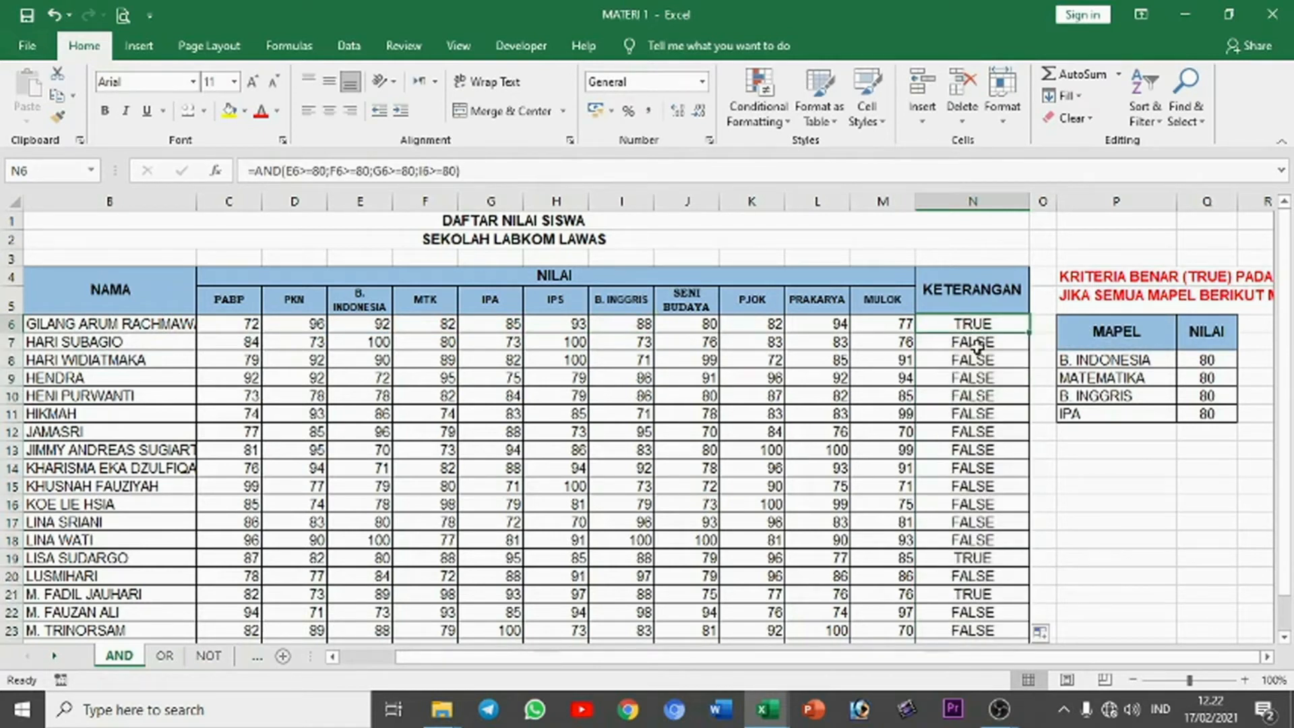
Step: Compare the second student's result in N7 and the row 7 subject scores with the criteria table
click(969, 342)
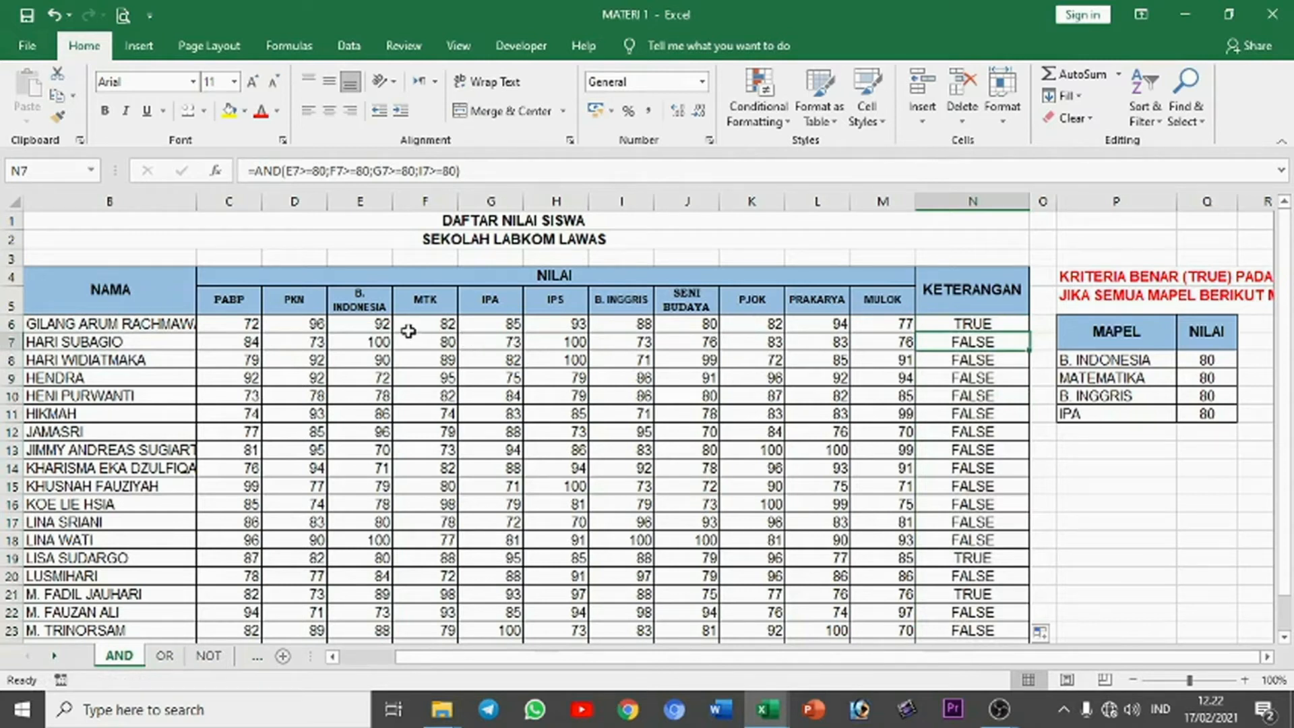
click(1105, 361)
drag(1155, 361, 1159, 414)
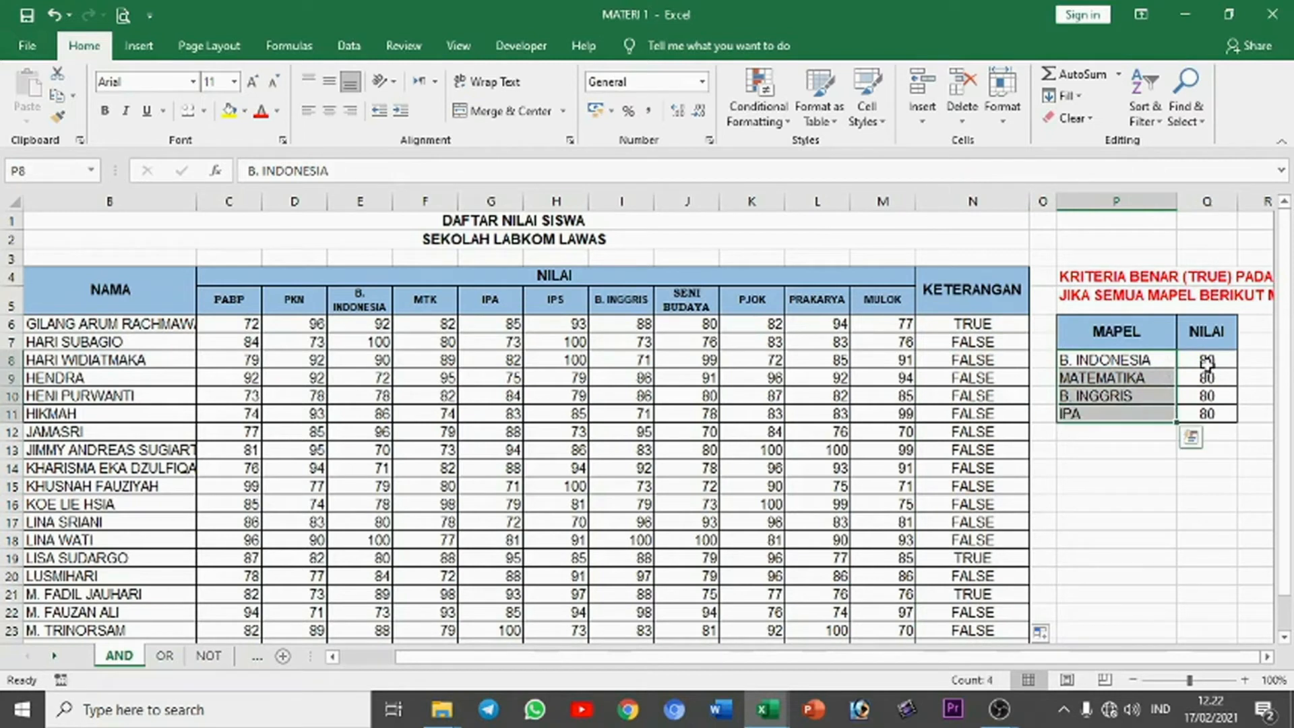
click(1206, 365)
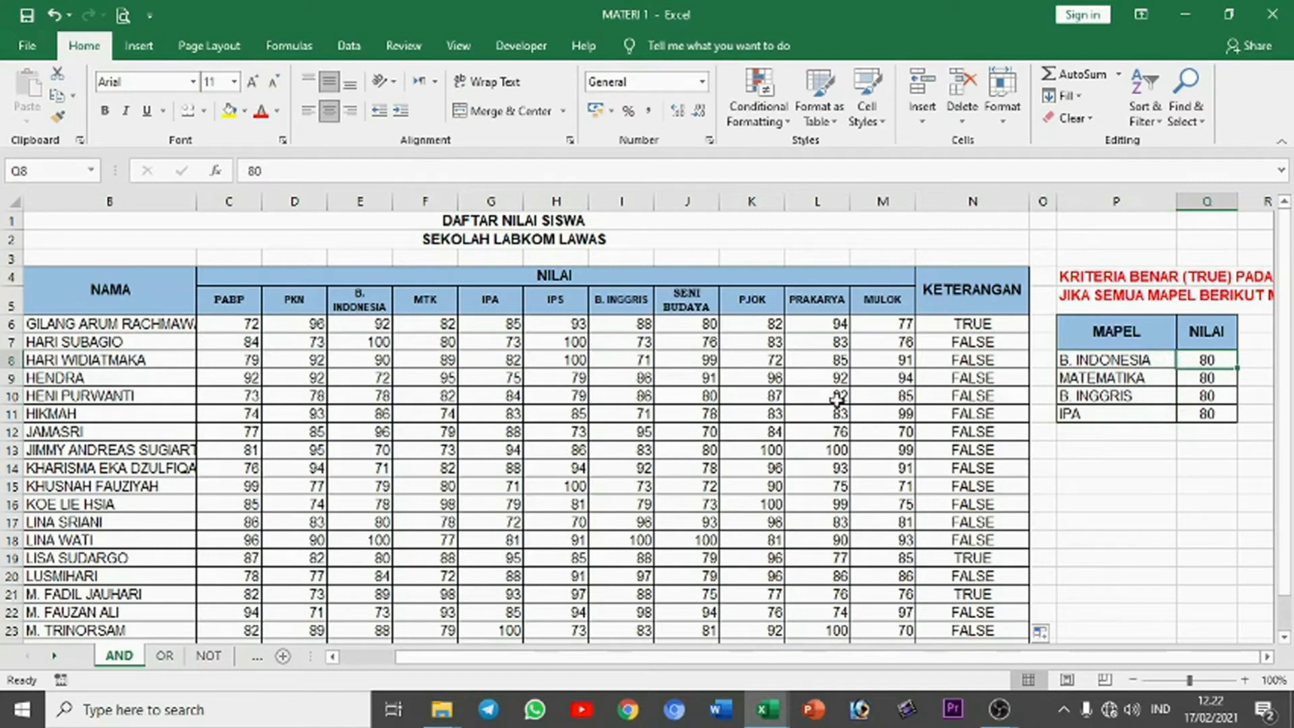
click(944, 342)
click(426, 343)
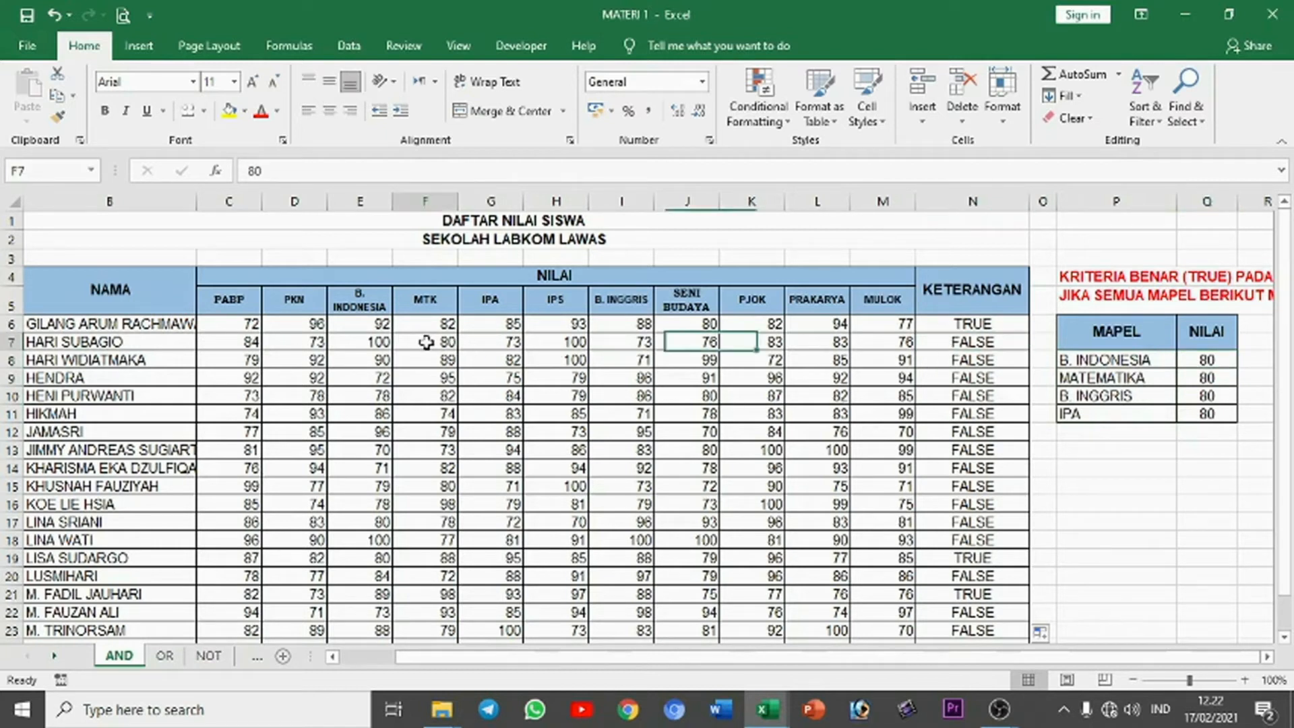
click(365, 341)
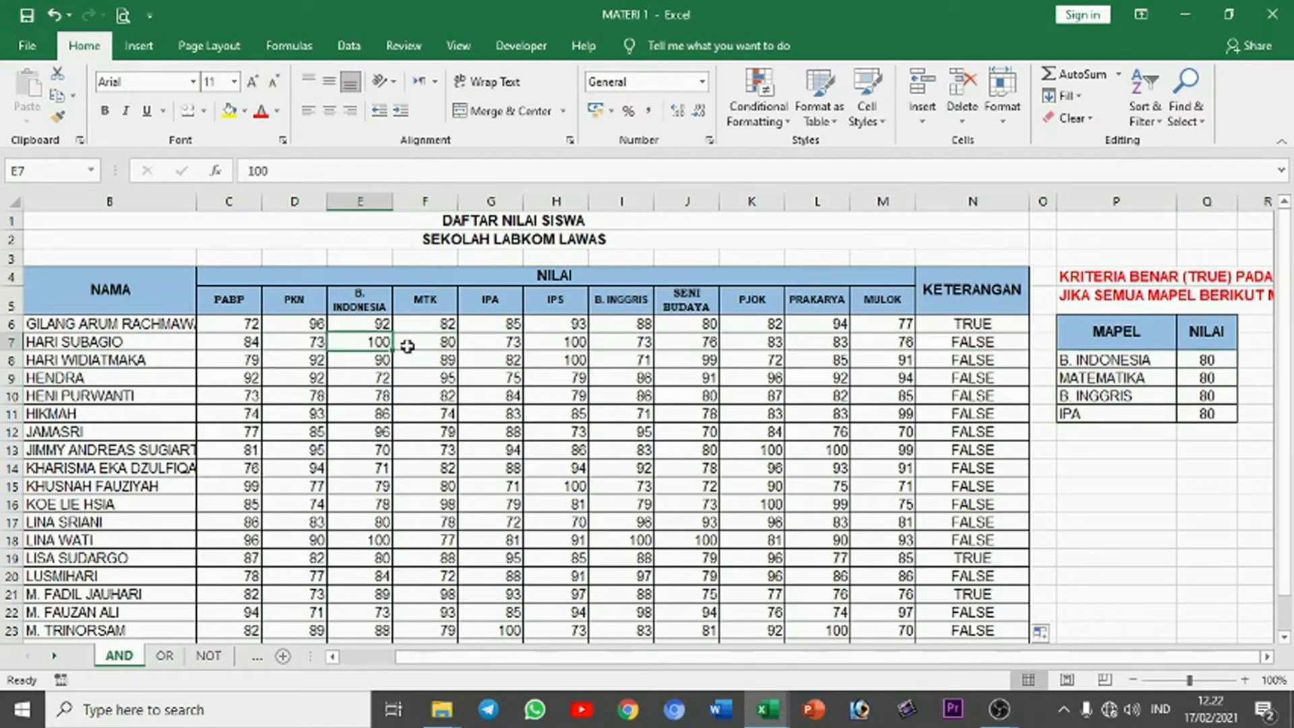
click(507, 347)
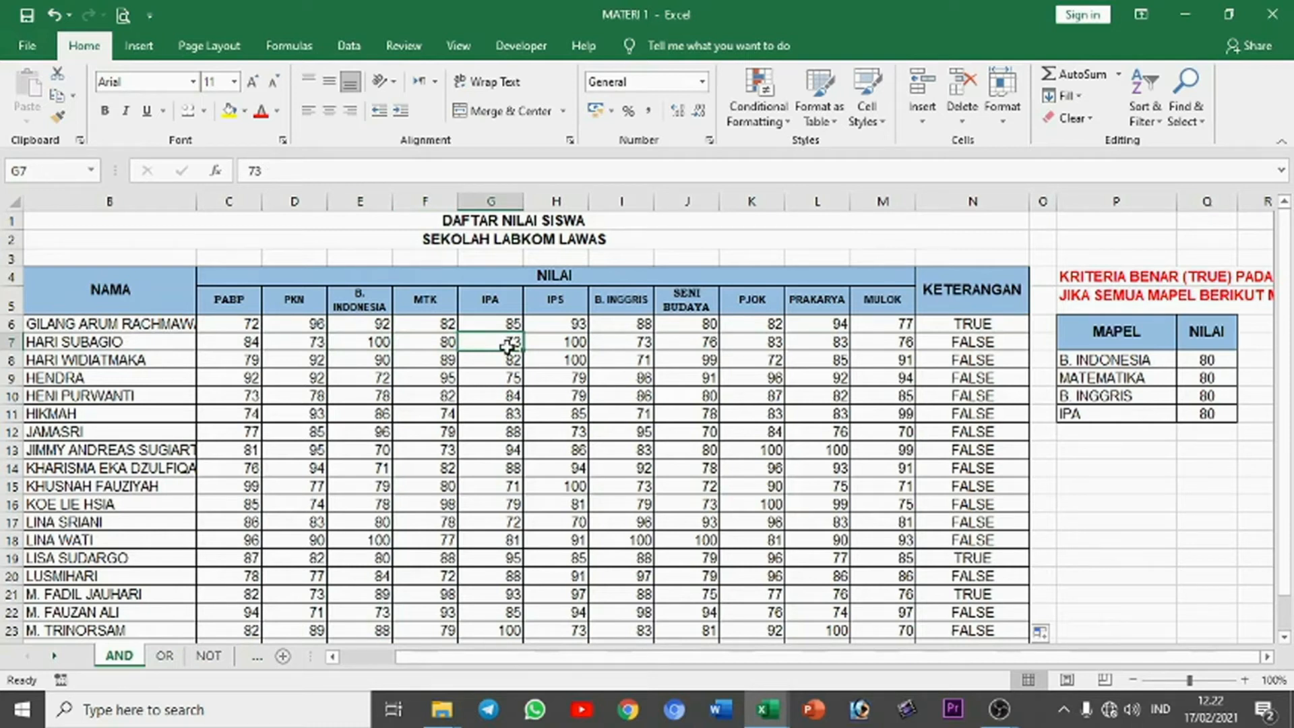
click(958, 342)
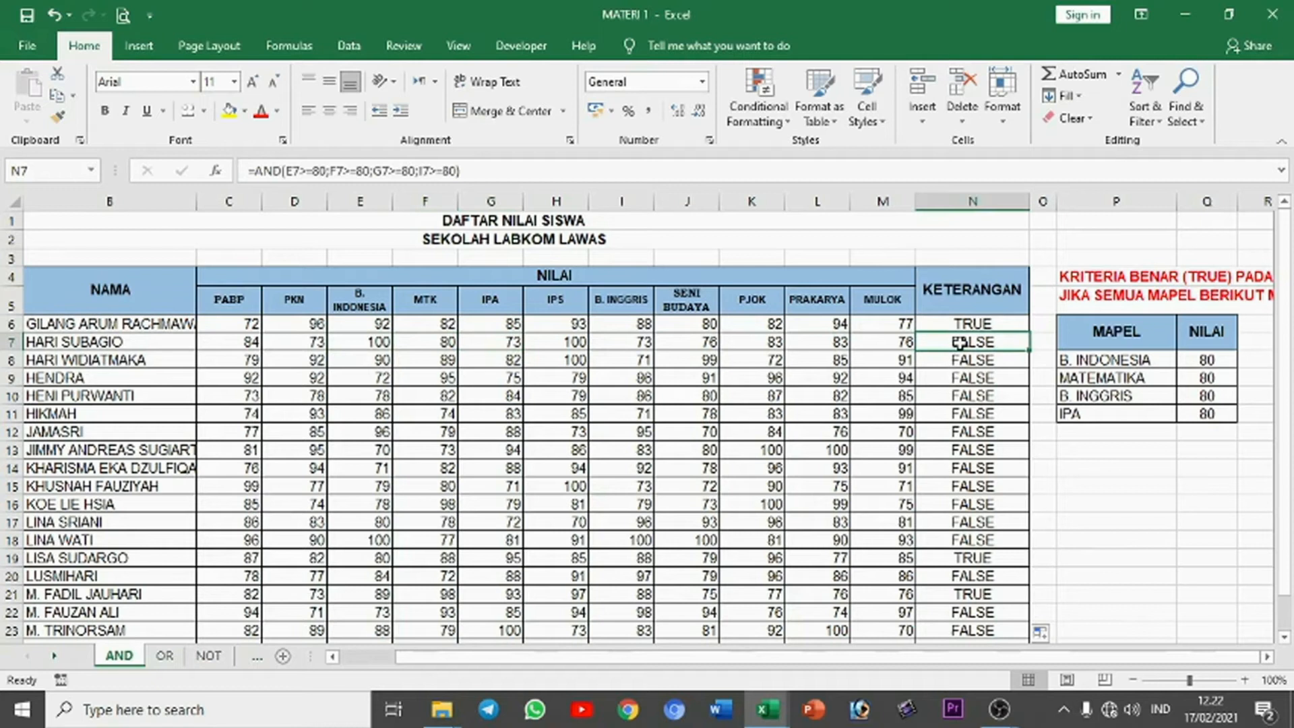
Step: Set the second student's IPA score in G7 and B. Inggris score in I7 to 80
click(512, 340)
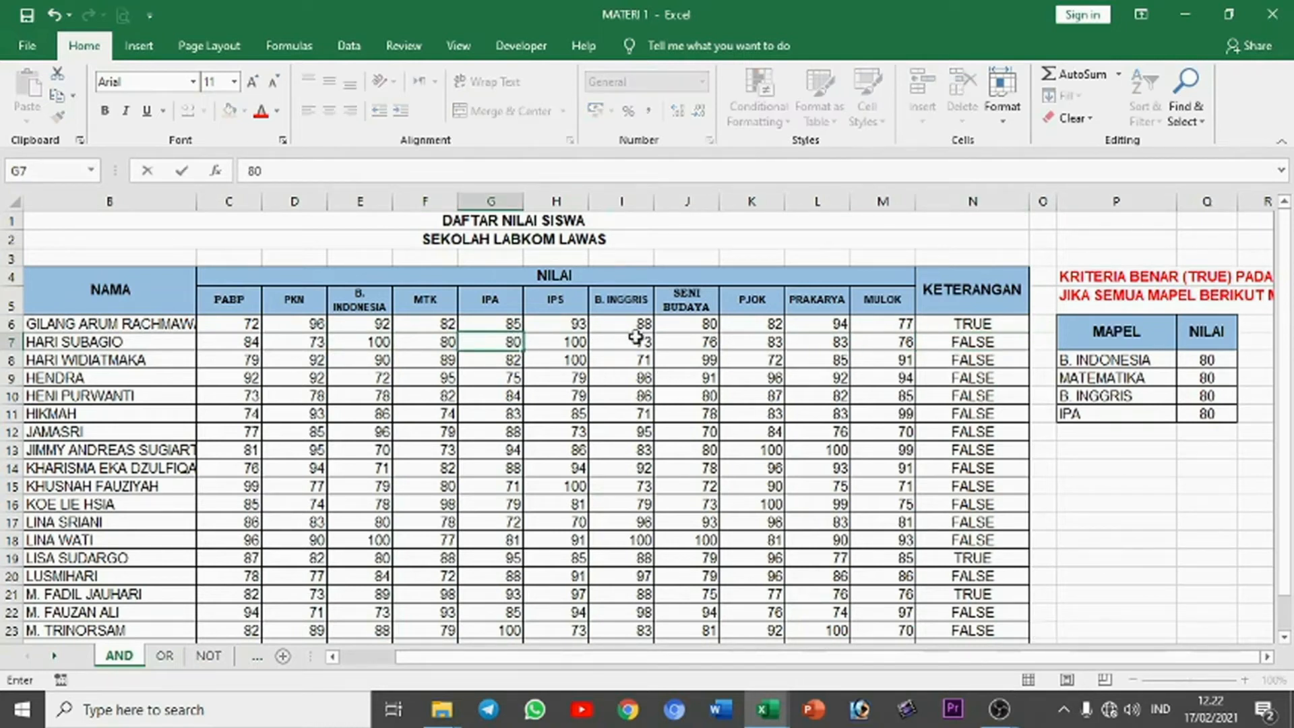
click(636, 338)
text(80)
key(Return)
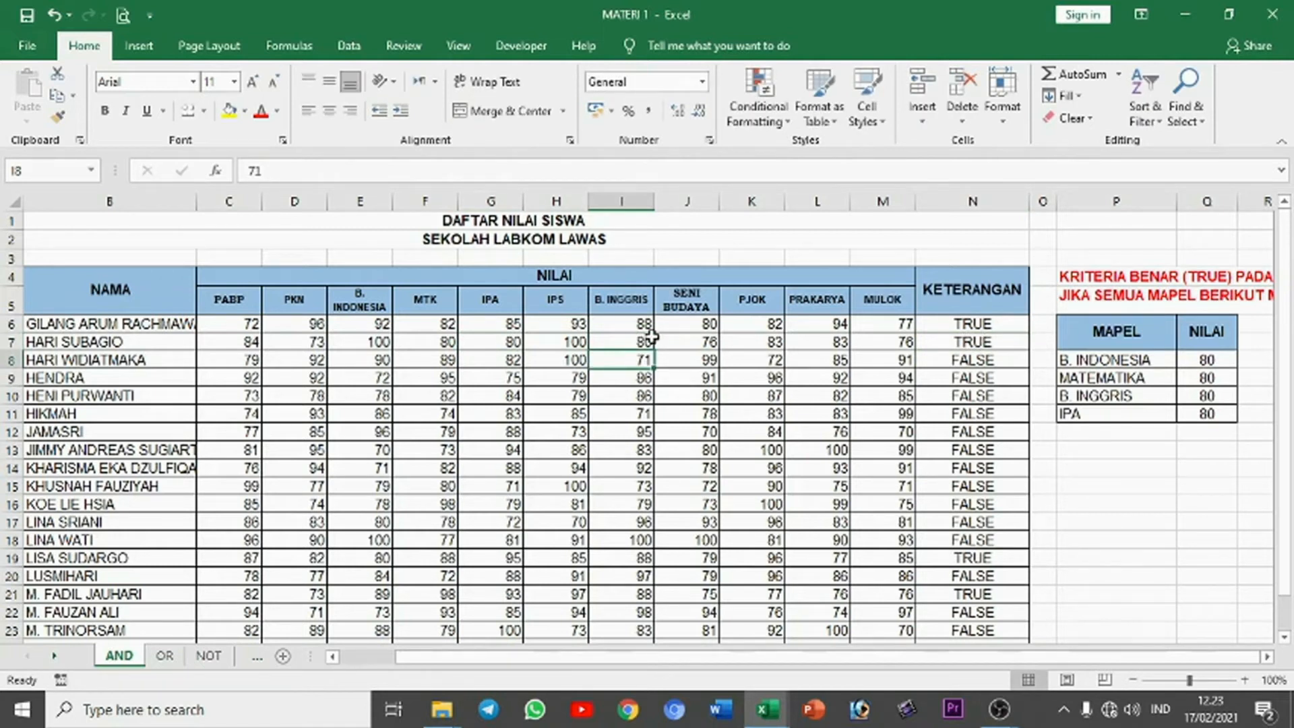
Step: Switch to the OR sheet and examine the formula in N6 and the table of subject criteria
click(175, 659)
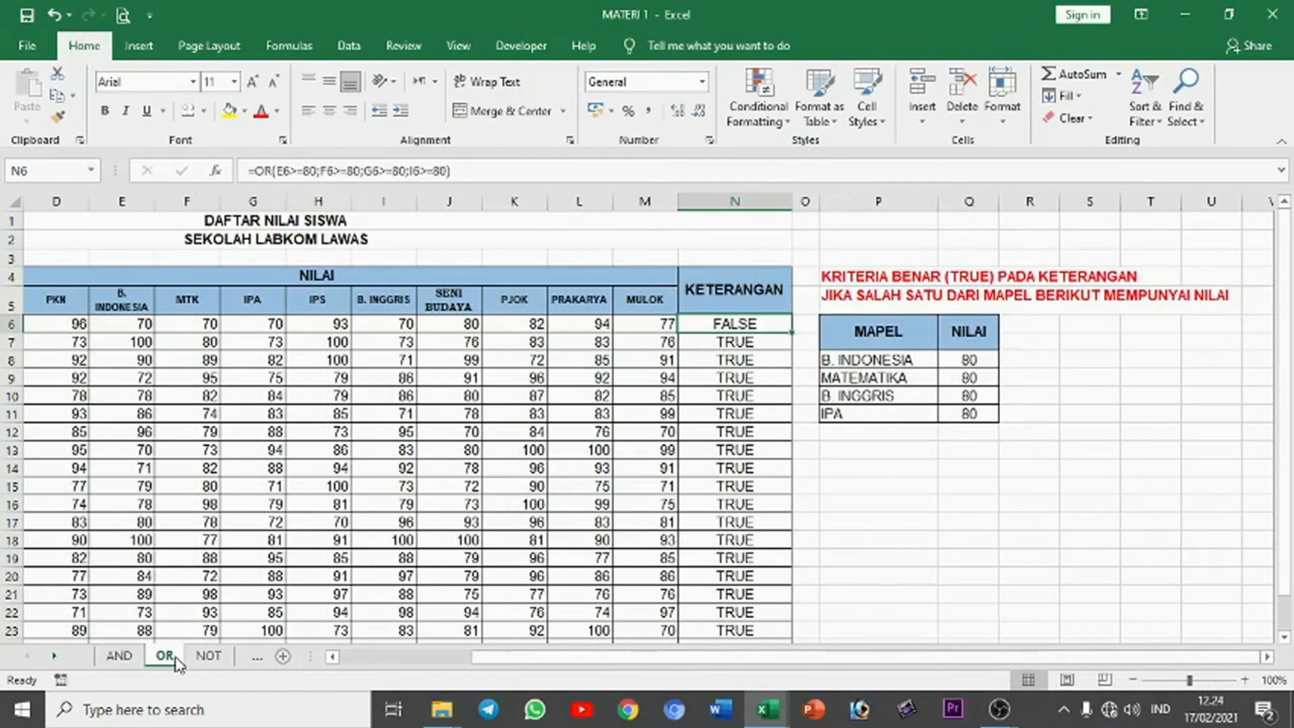
click(581, 467)
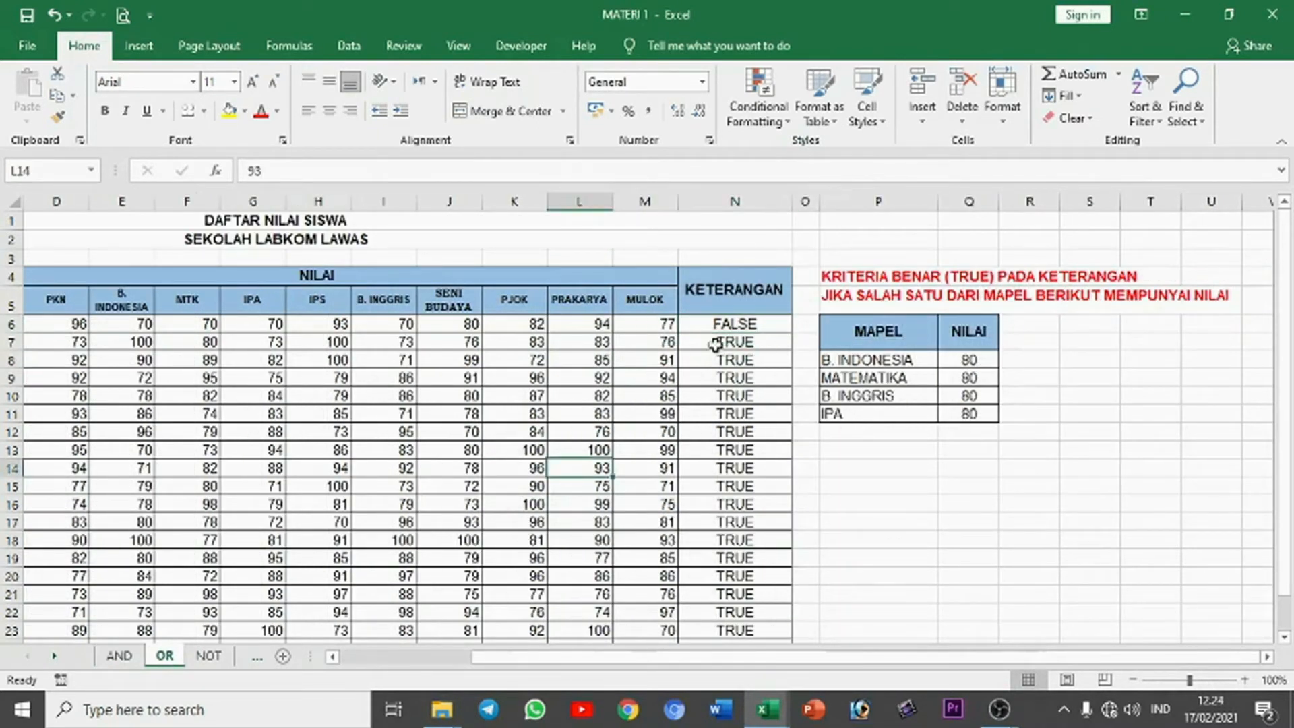
click(763, 322)
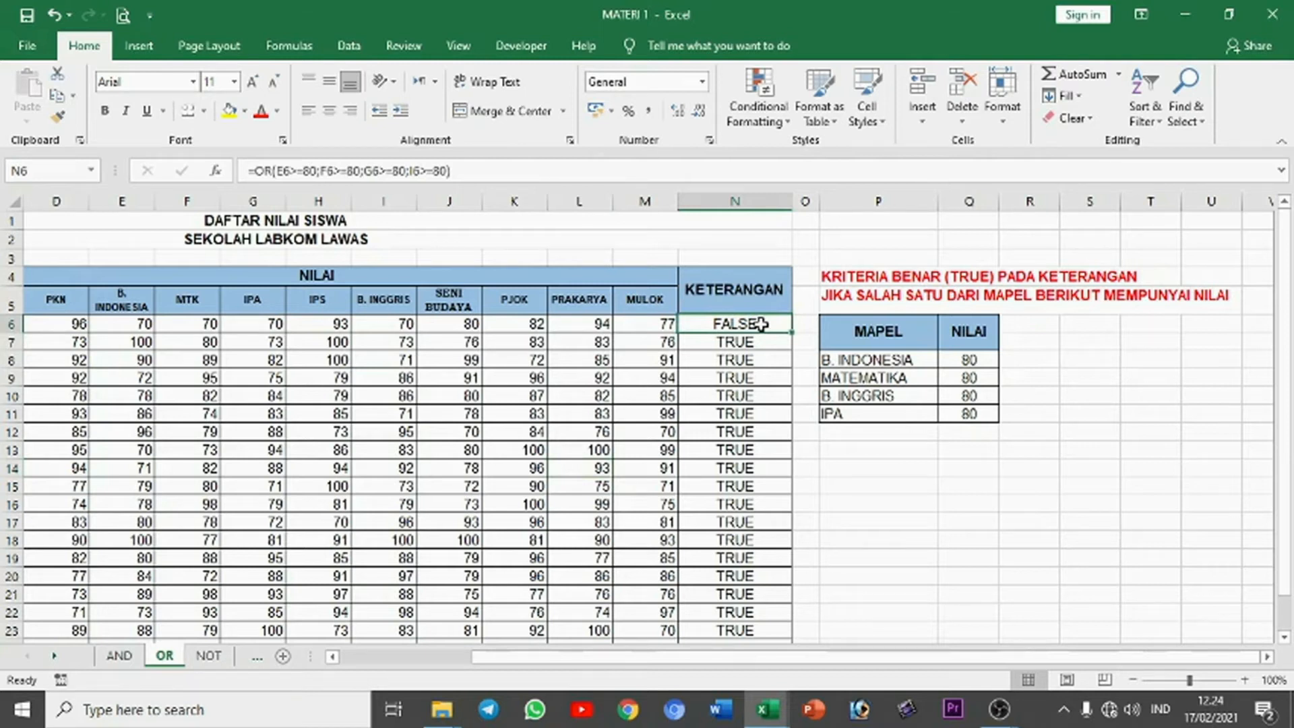
click(871, 363)
drag(905, 359, 970, 413)
click(968, 467)
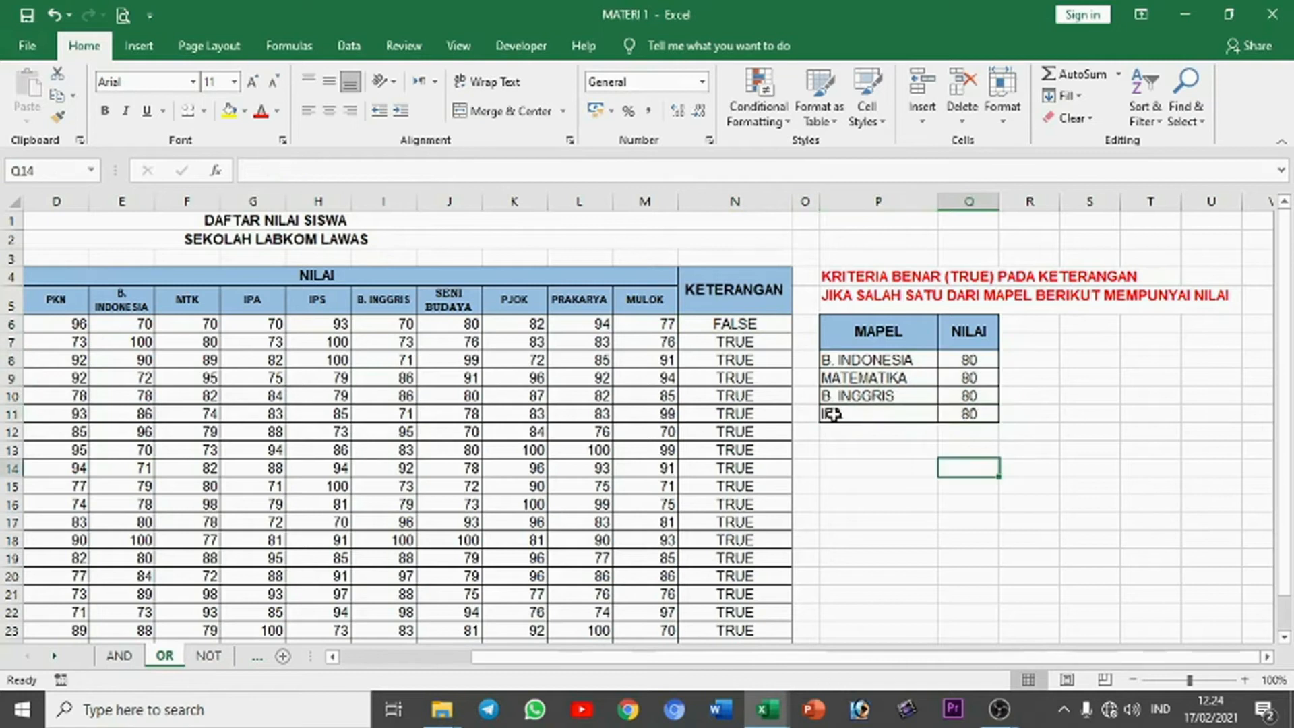
drag(836, 362, 963, 414)
click(875, 450)
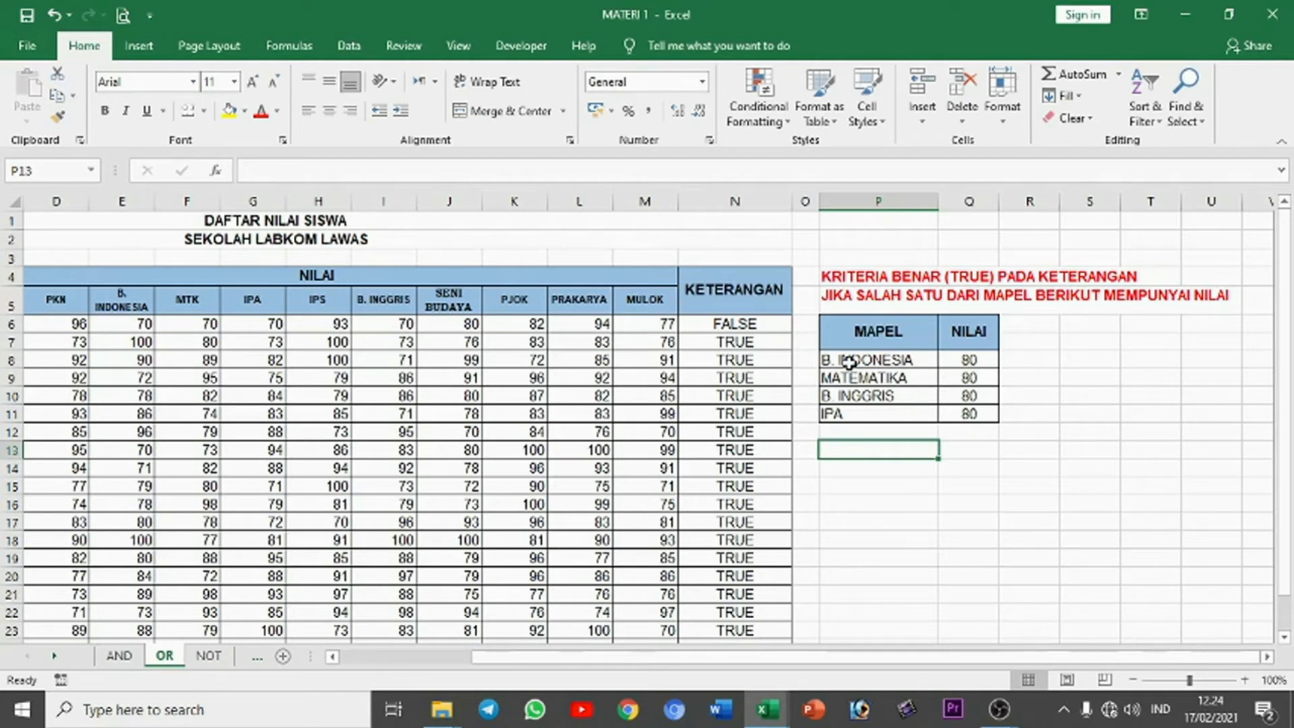
Step: Rewrite the KETERANGAN formula in N6 as an OR function starting with the B. Indonesia condition E6>=80
click(729, 324)
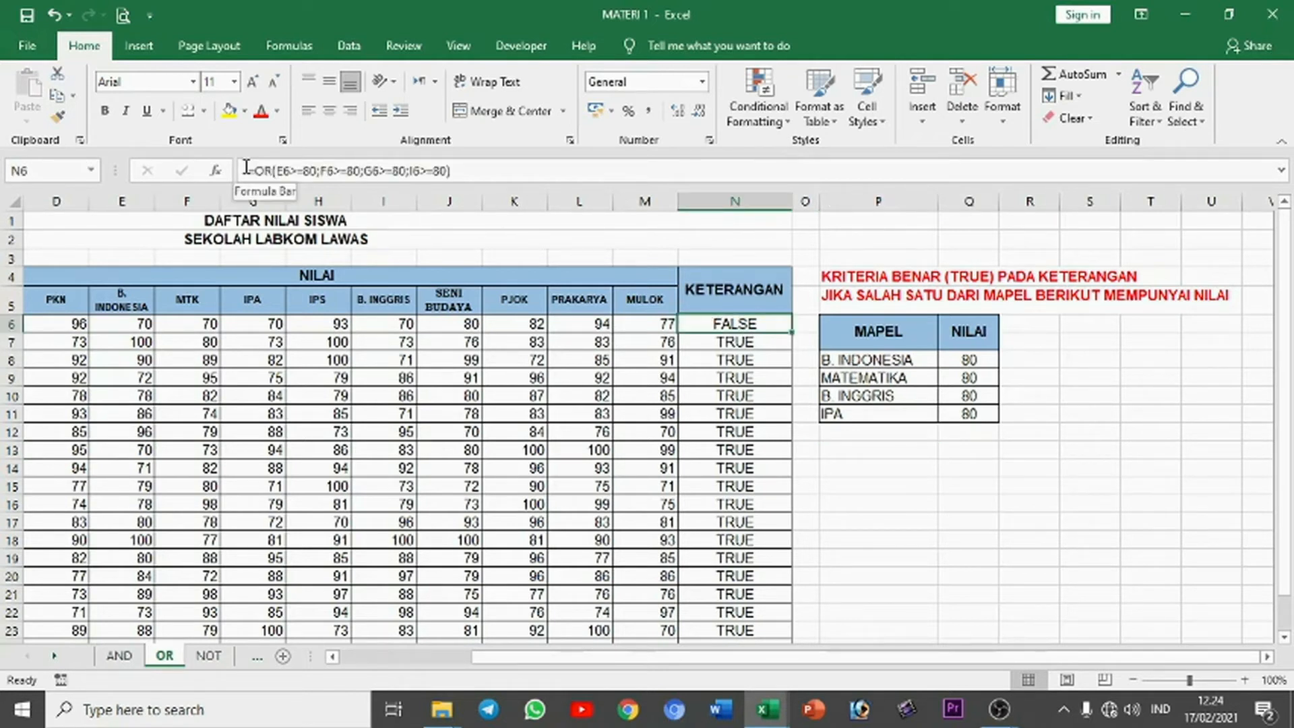
click(258, 172)
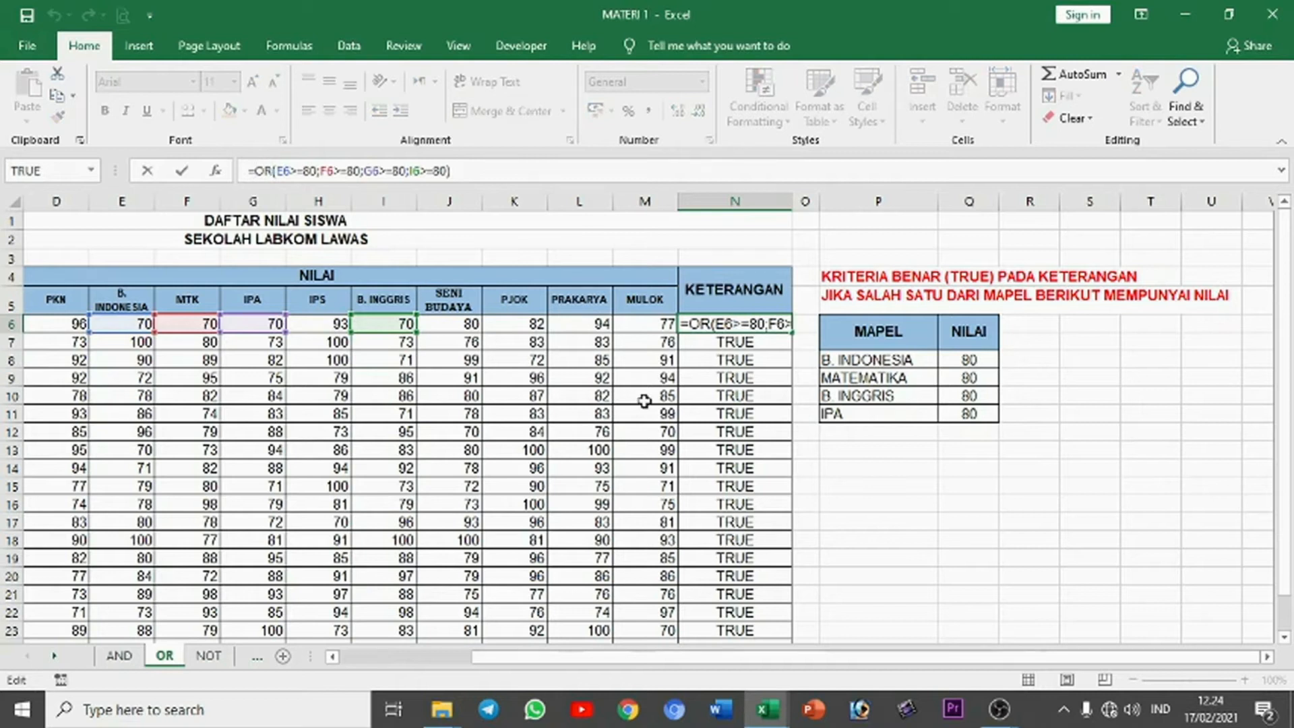
key(ctrl+Return)
text(=)
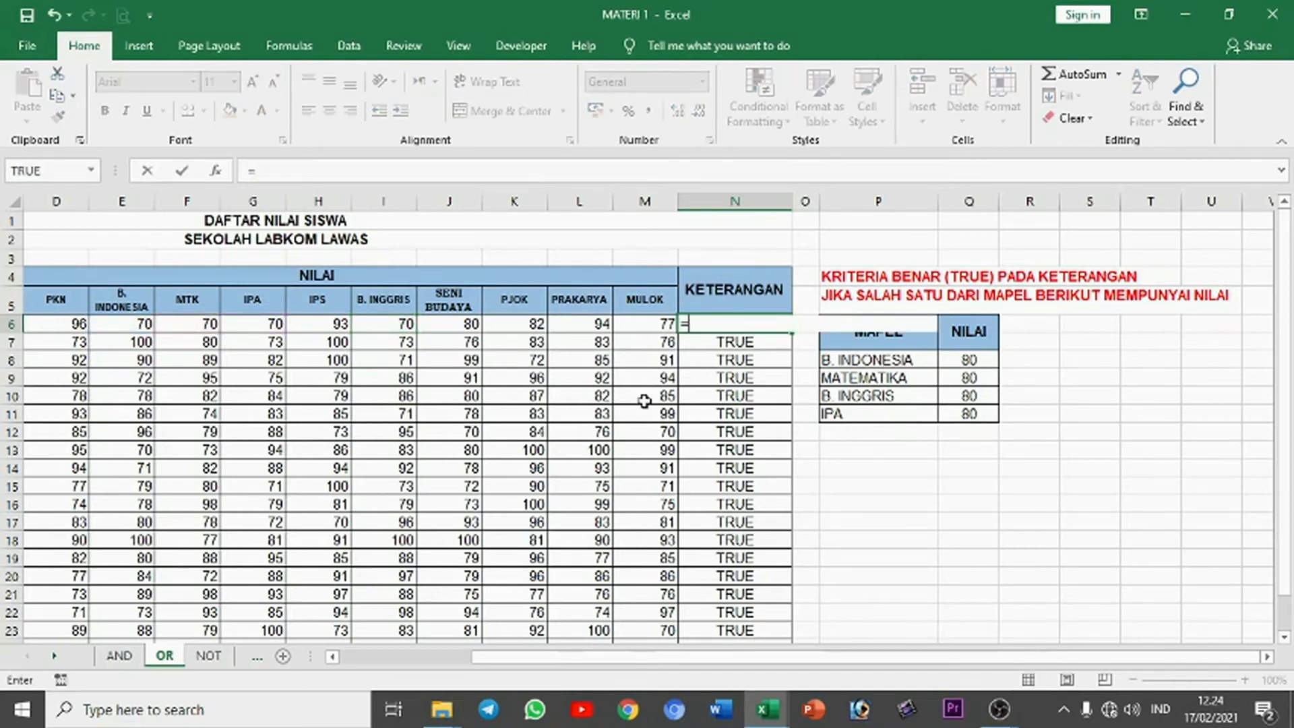
text(or()
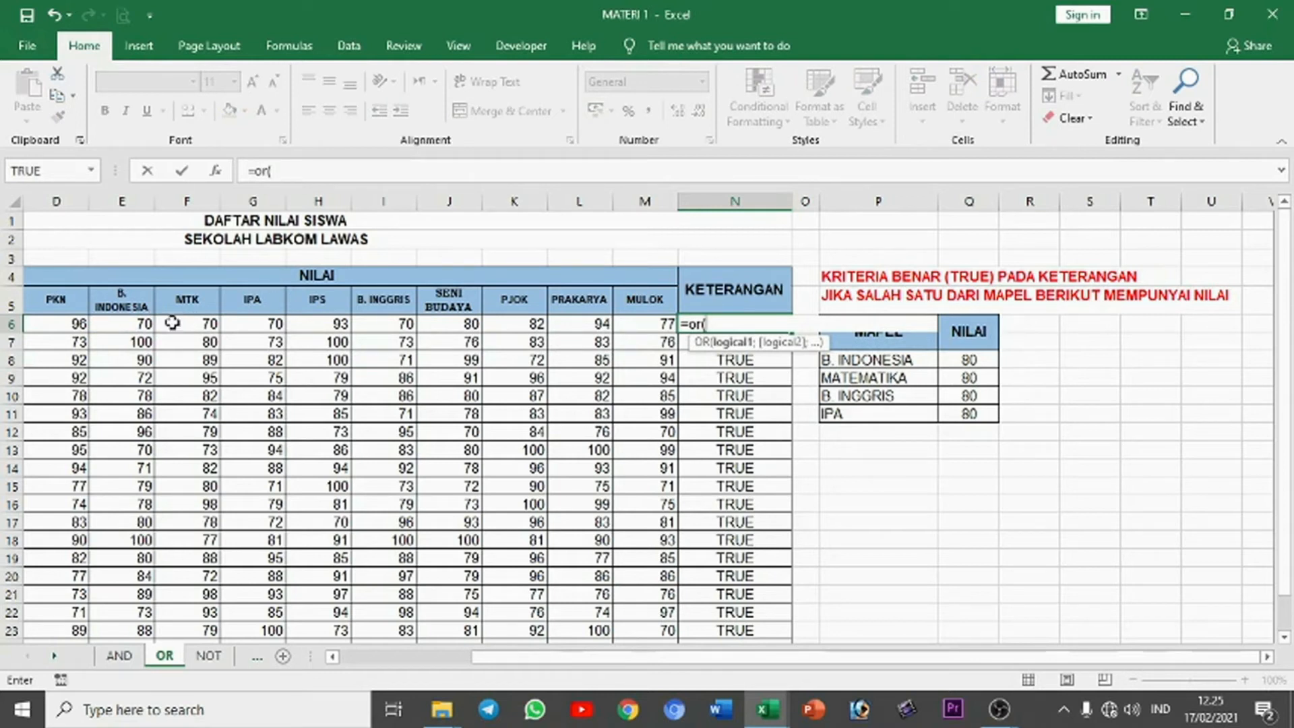
click(145, 322)
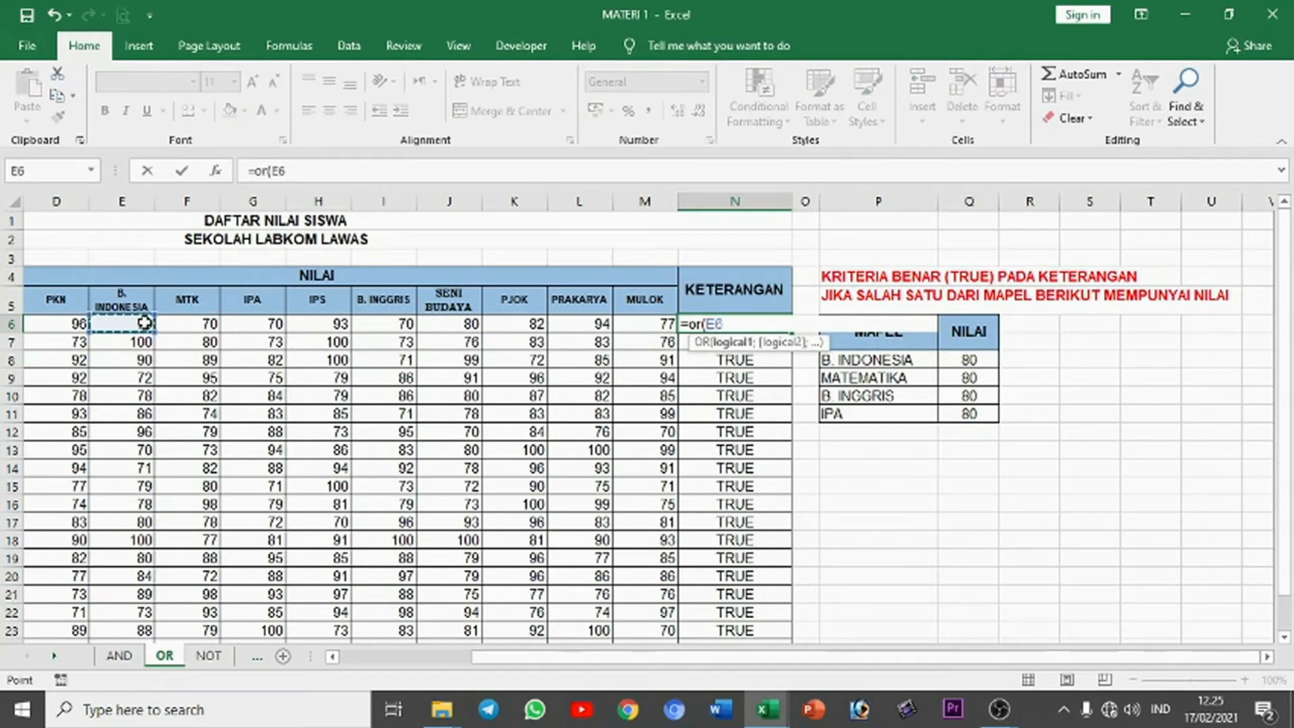
text(>=80;)
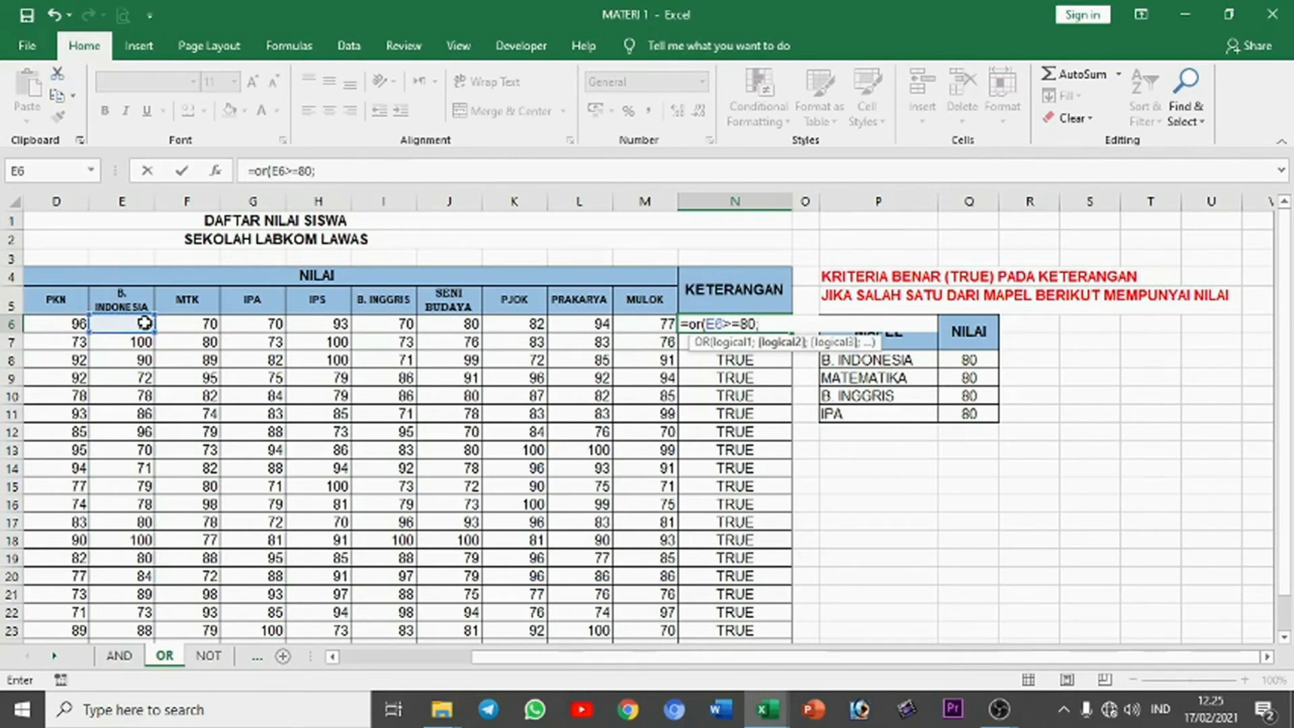
Step: Add the MTK condition F6>=80 and the IPA condition G6>=80 to the OR formula in N6
click(170, 323)
text(>=80)
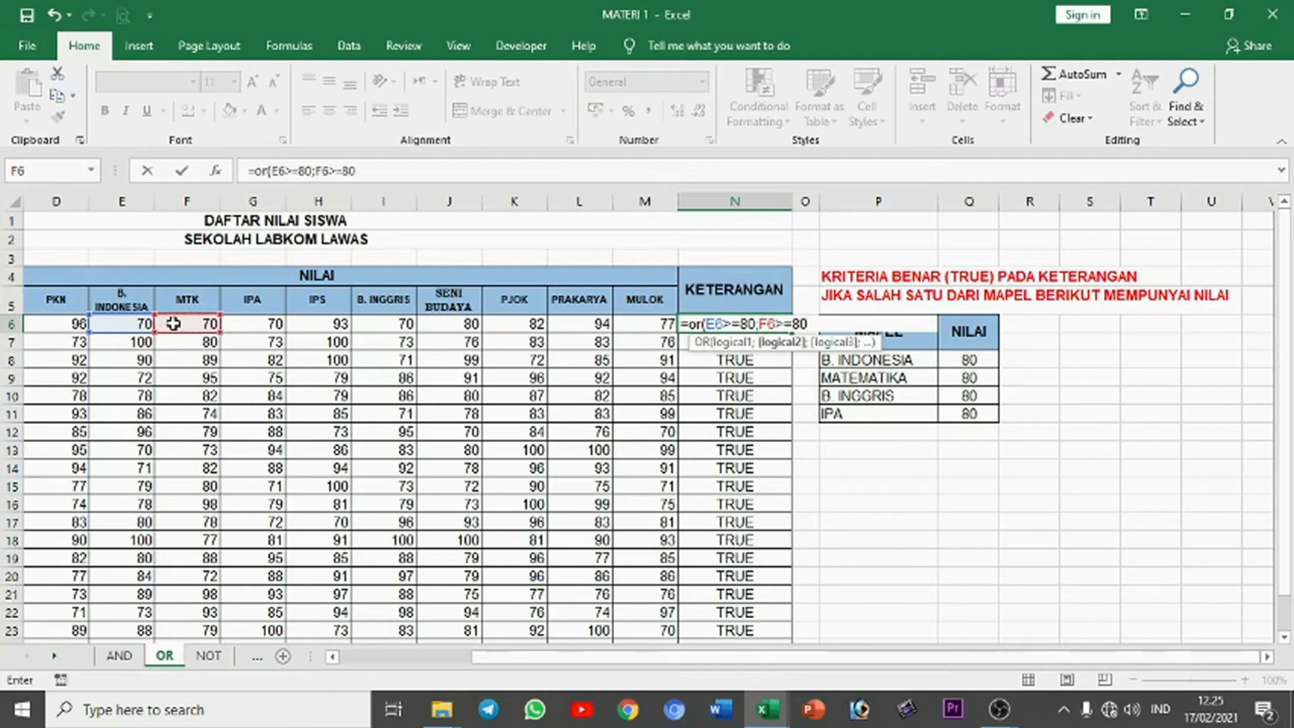
text(;)
click(275, 322)
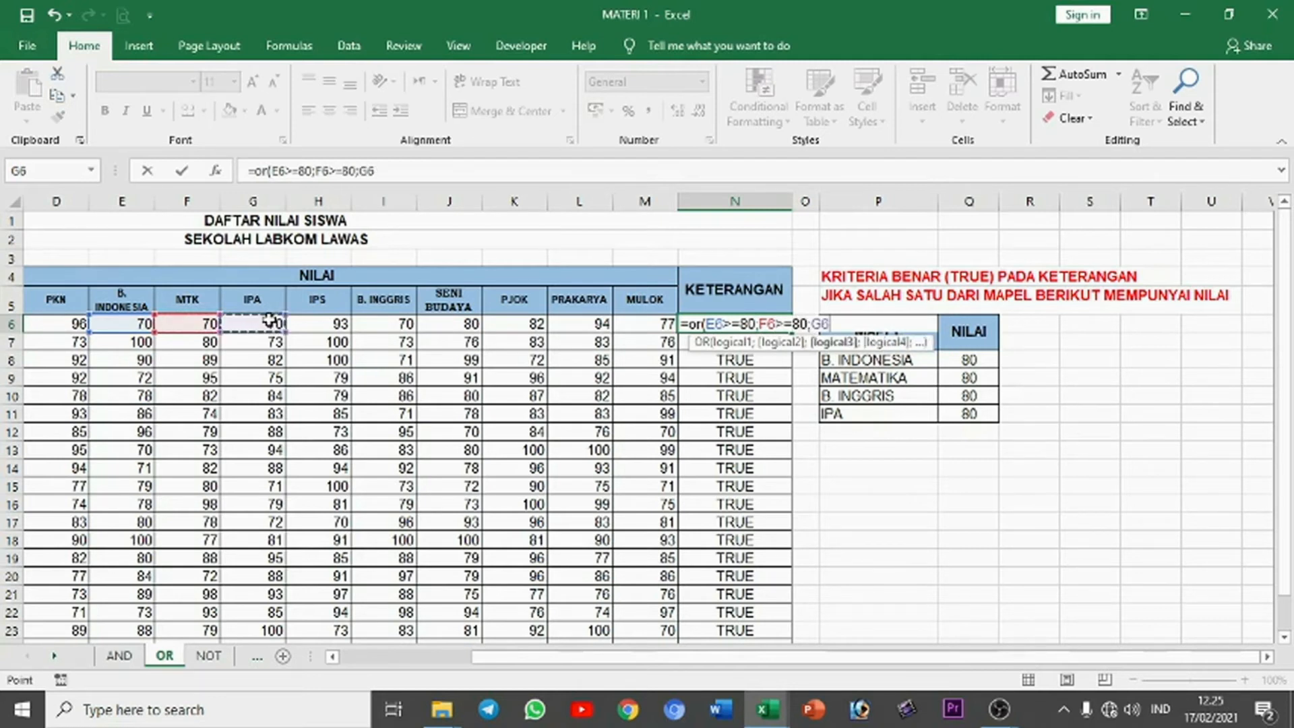
text(>=80;)
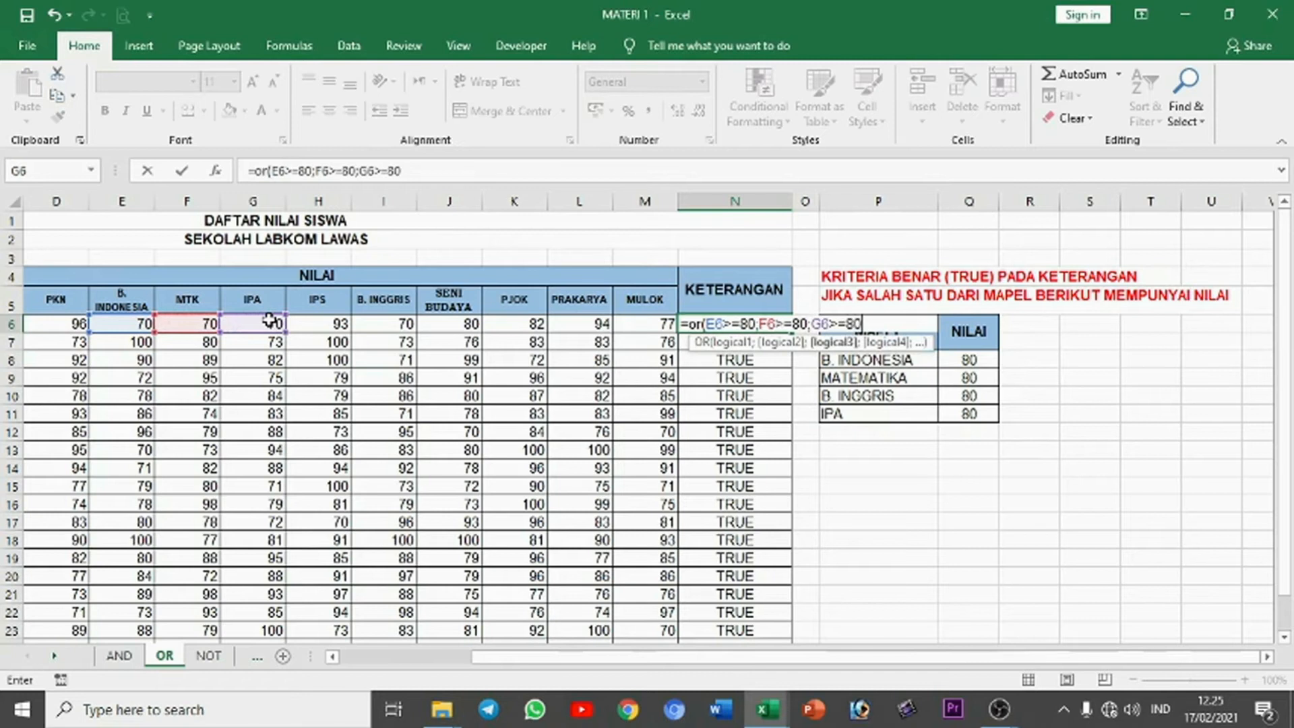
Step: Complete the OR formula in N6 with the B. Inggris condition I6>=80 and enter it
click(398, 322)
text(>=80)
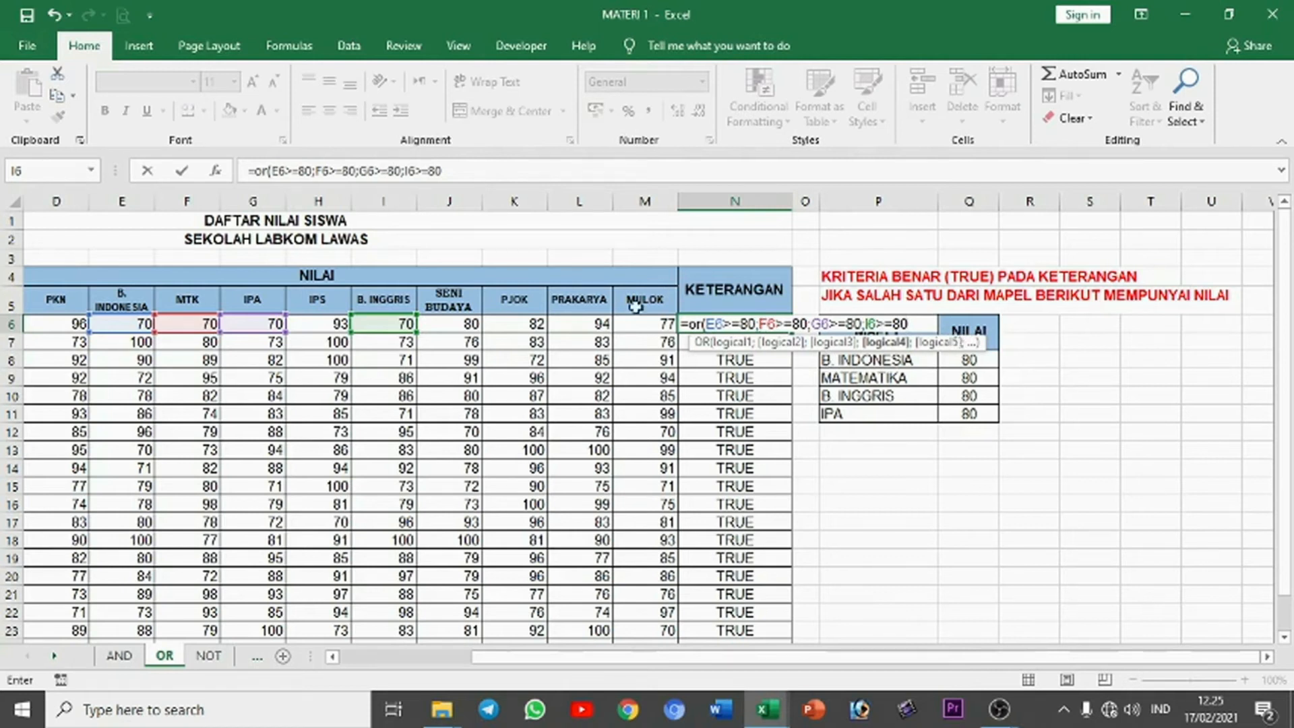
key(Return)
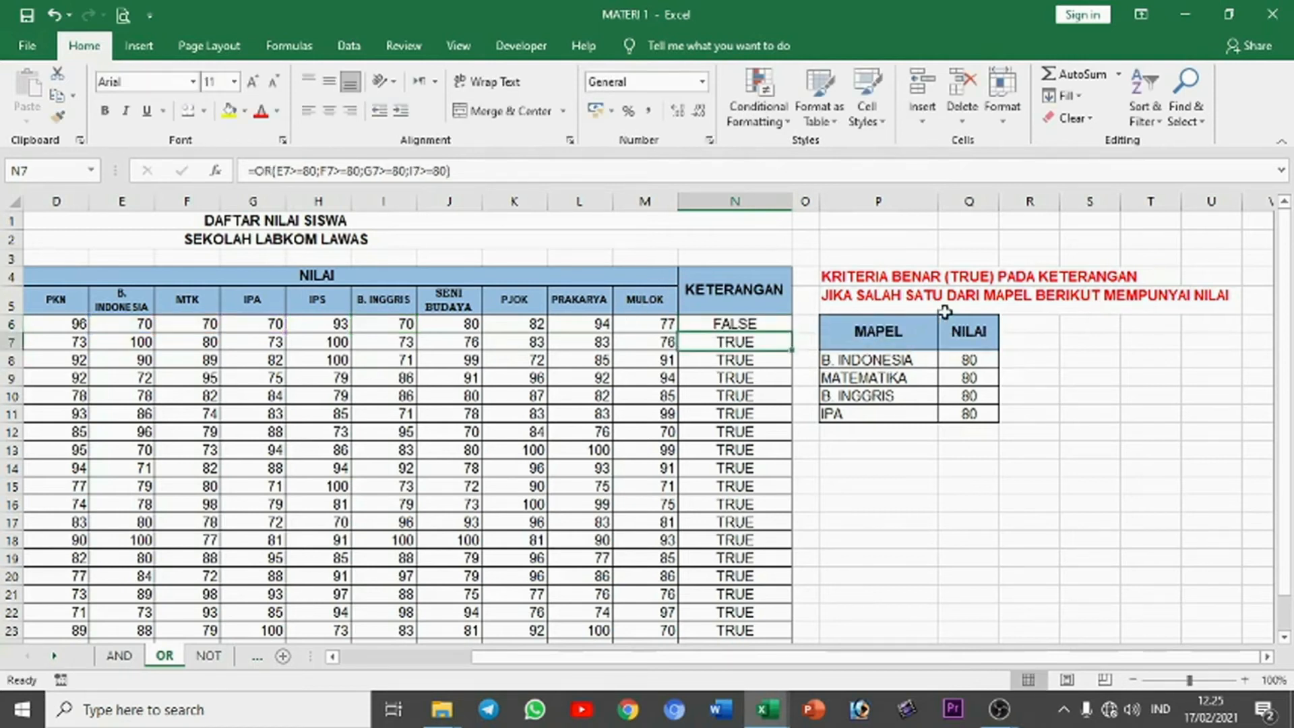
Step: Compare the first student's result in N6 with the row 6 scores for the subjects in the criteria table
click(761, 328)
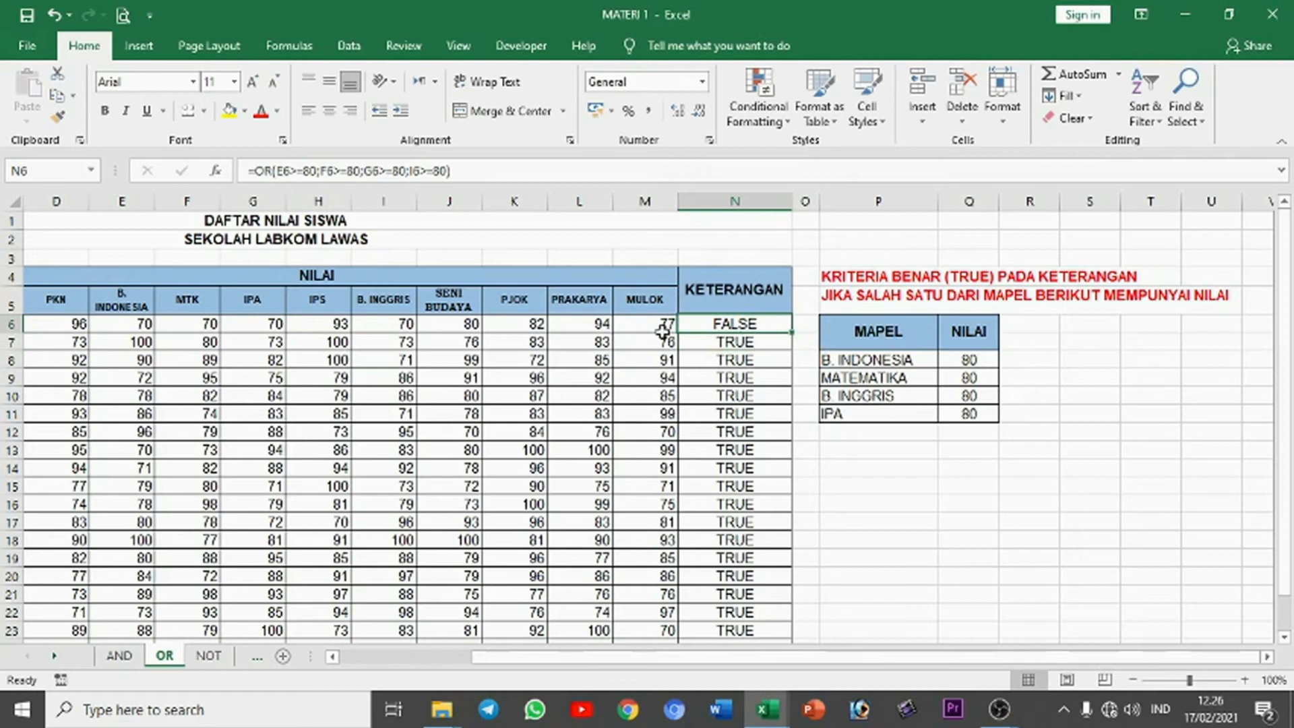
drag(122, 326, 257, 325)
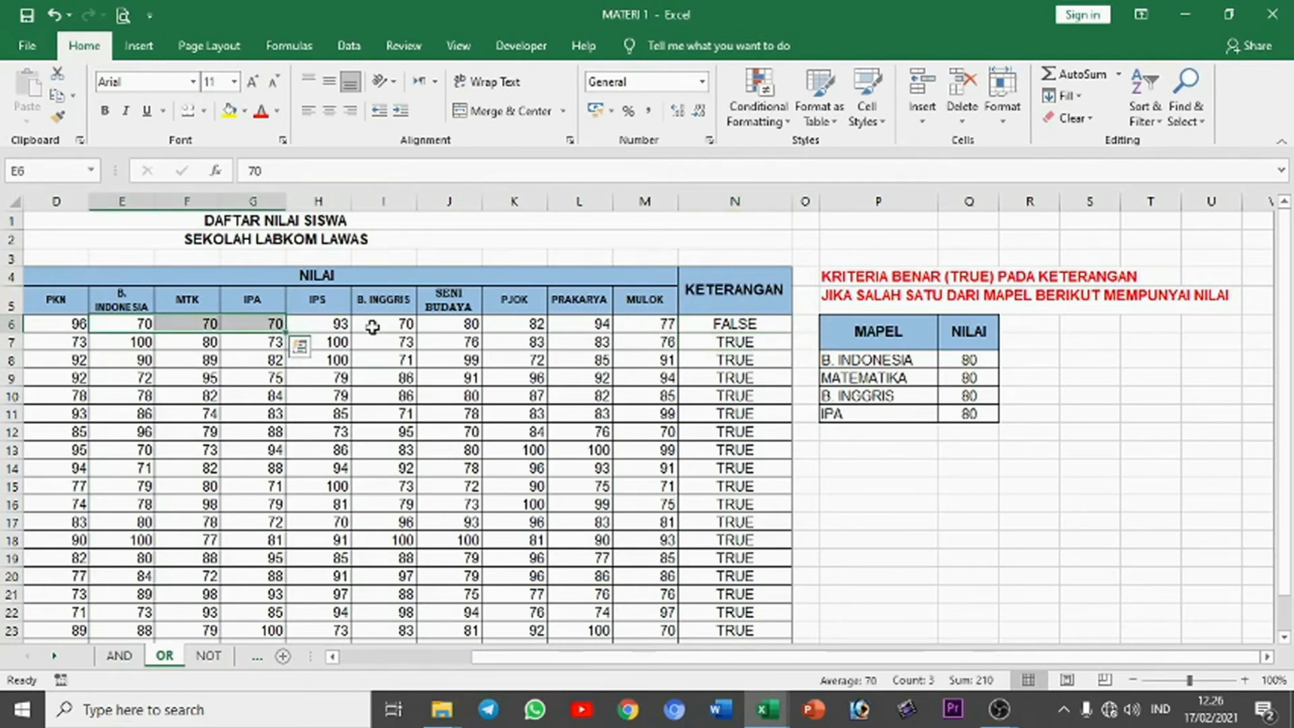
click(180, 356)
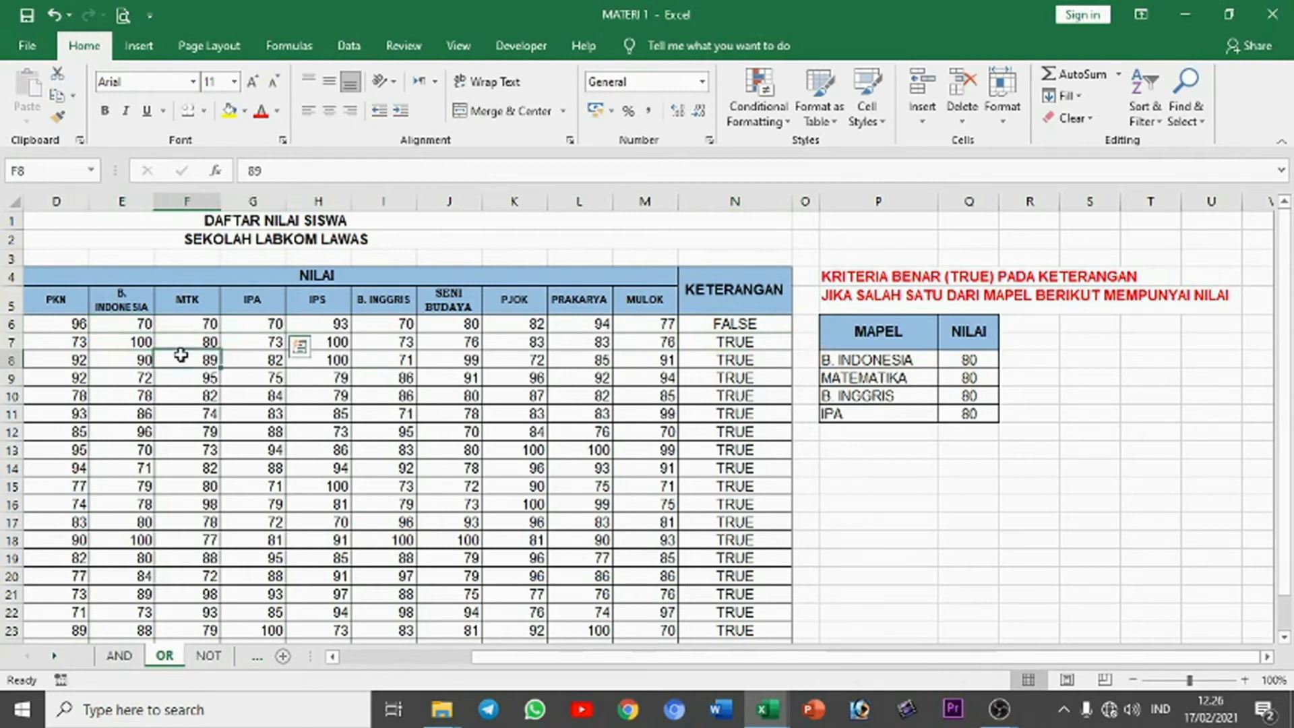
click(135, 327)
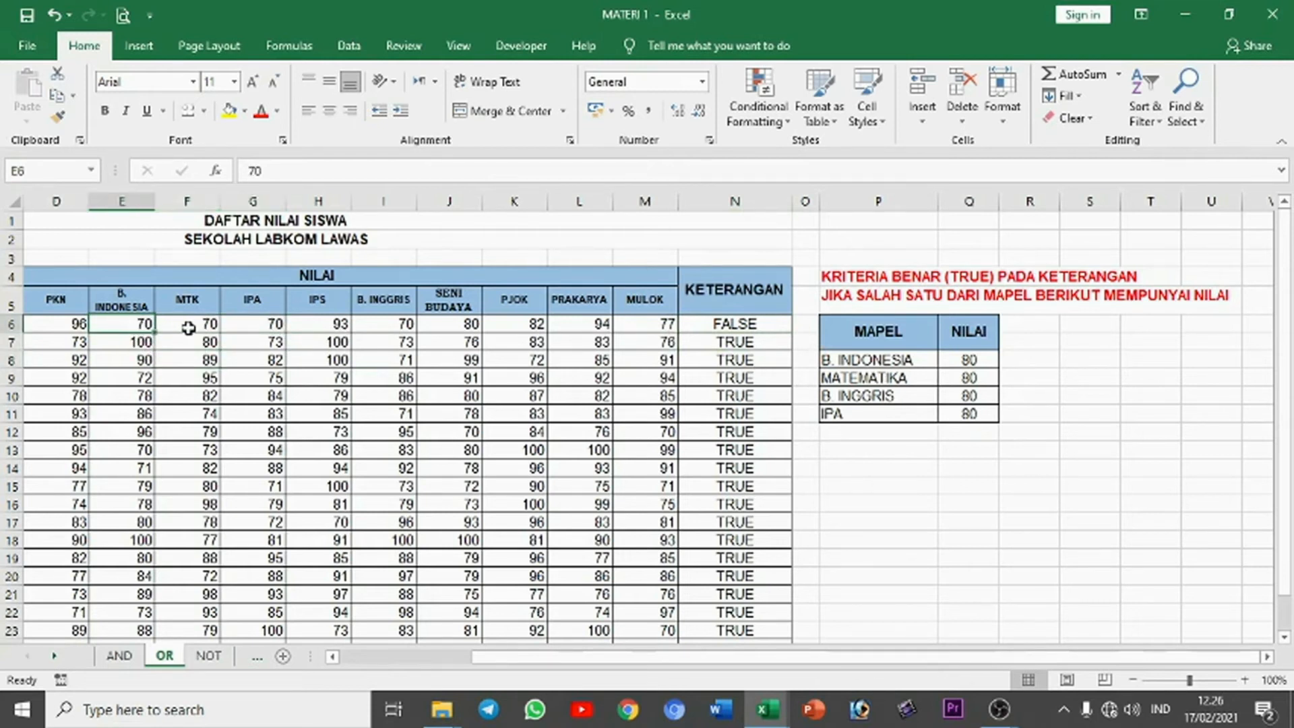
click(186, 325)
click(272, 326)
Step: Set the first student's B. Inggris score in I6 to 80
click(377, 326)
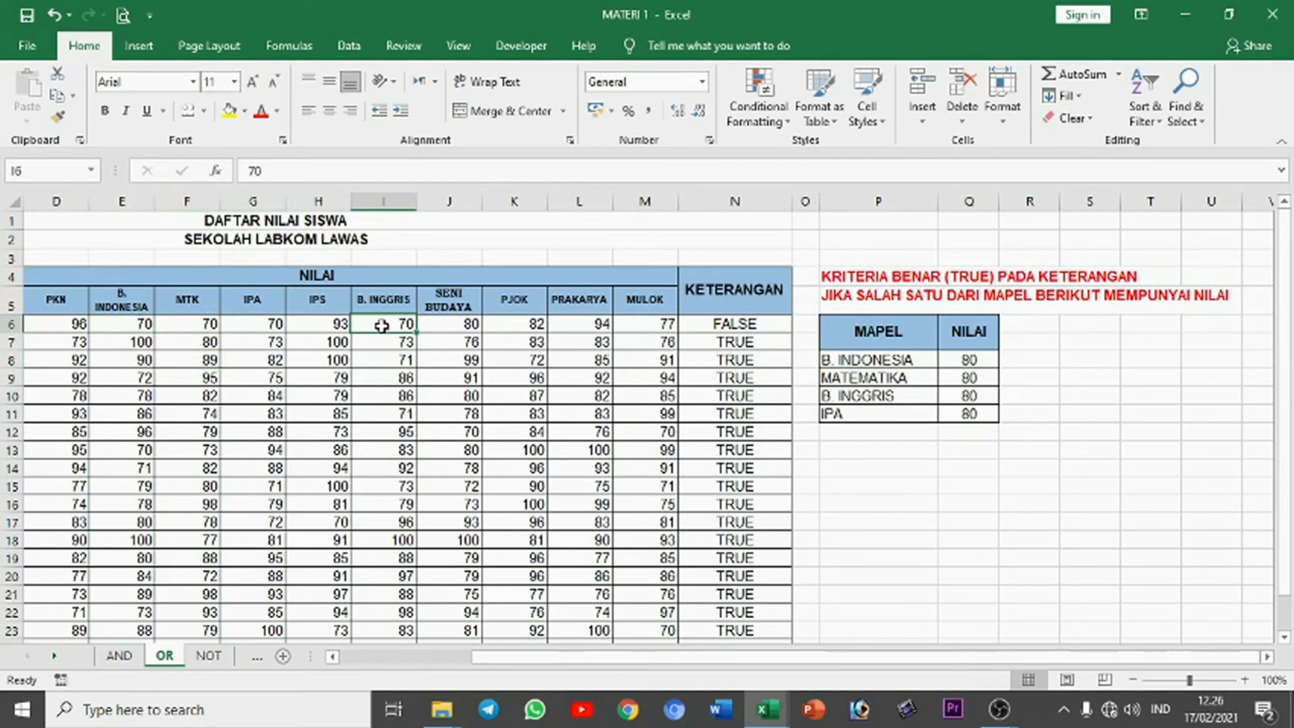
text(80)
key(Return)
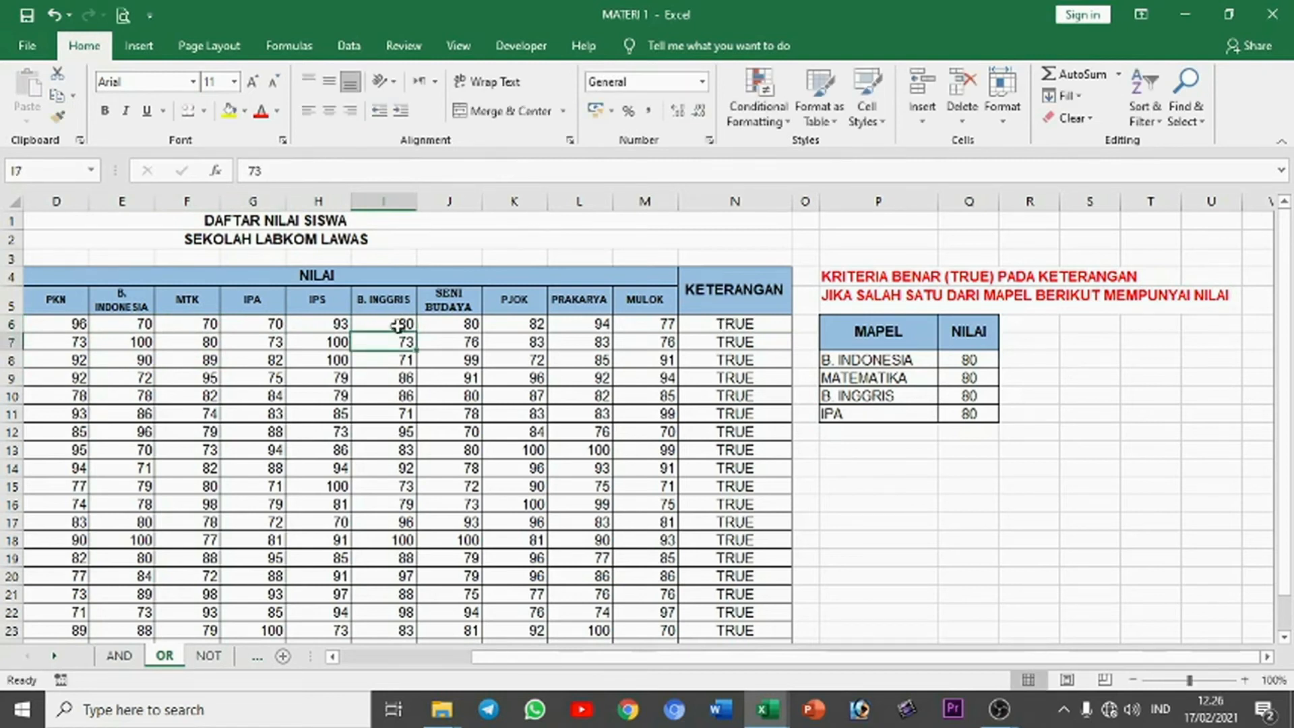
Step: Fill the OR formula from N6 down the KETERANGAN column for all students
click(774, 330)
double_click(778, 337)
click(765, 357)
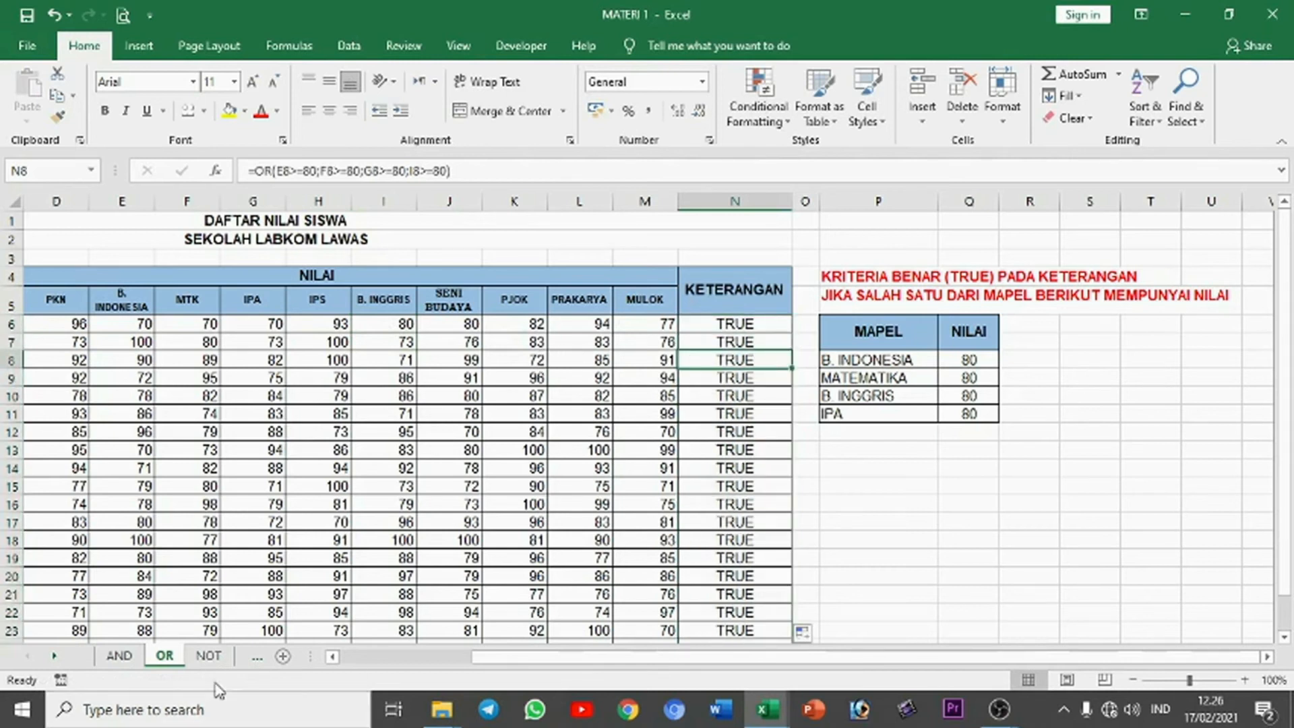
Step: On the NOT sheet, enter the formula =NOT(N6<=70) in O6 to test the first student's average
click(208, 655)
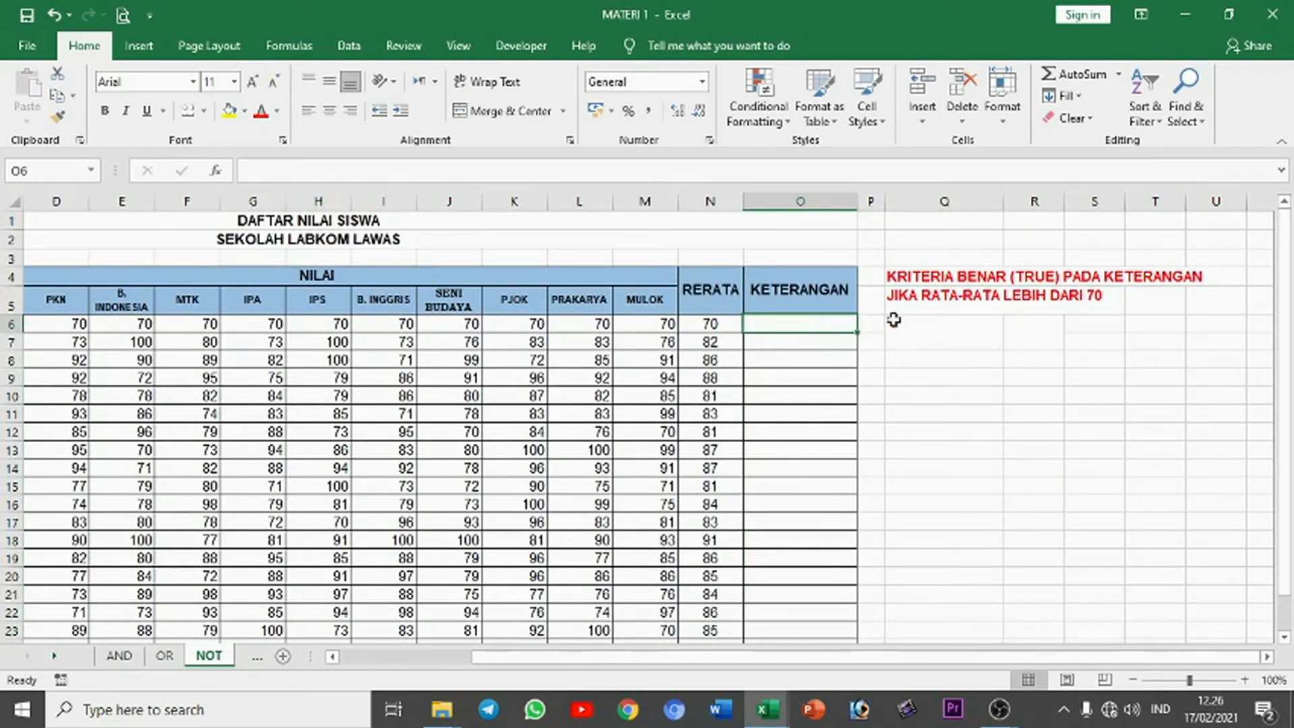
click(935, 319)
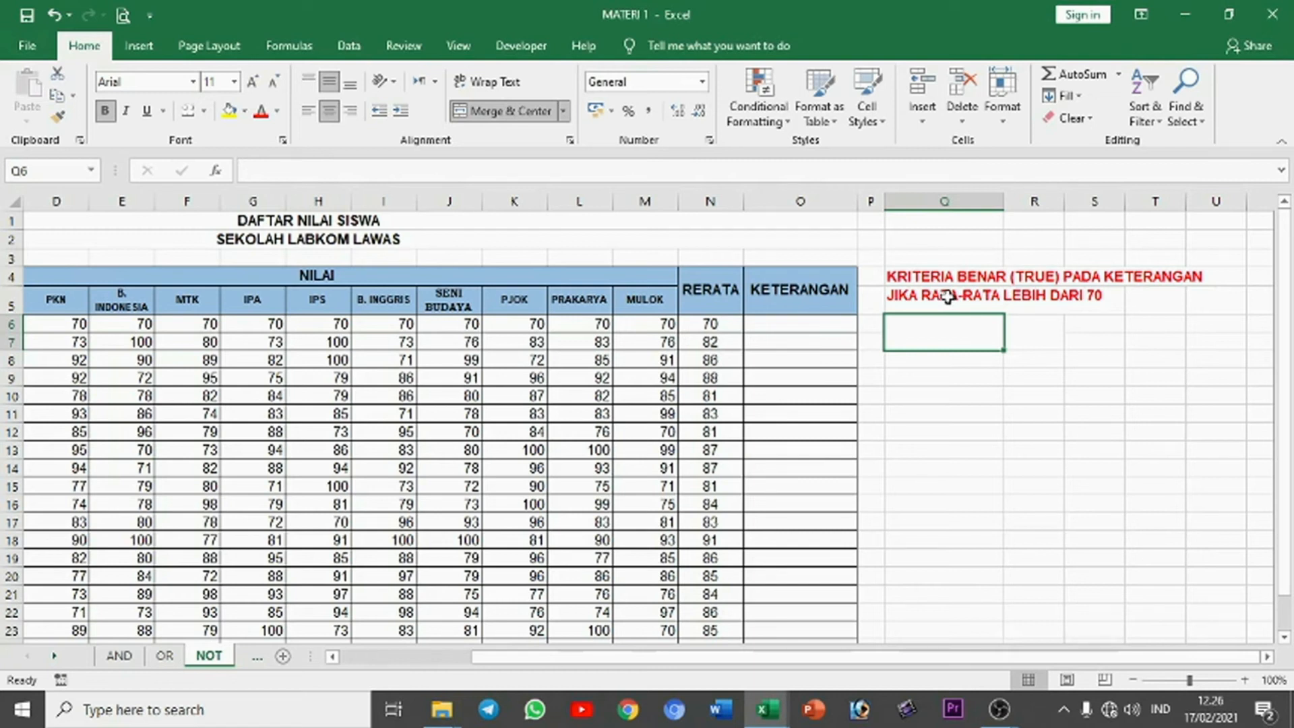
click(835, 325)
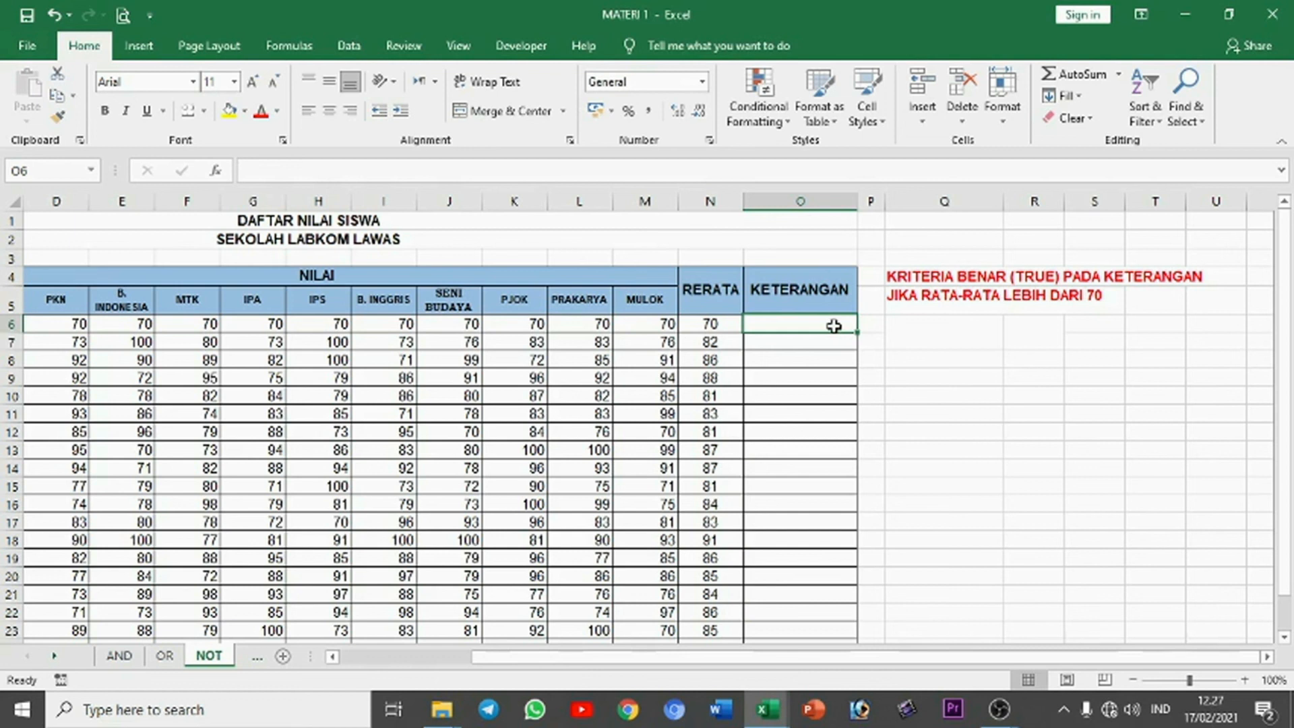
text(=not()
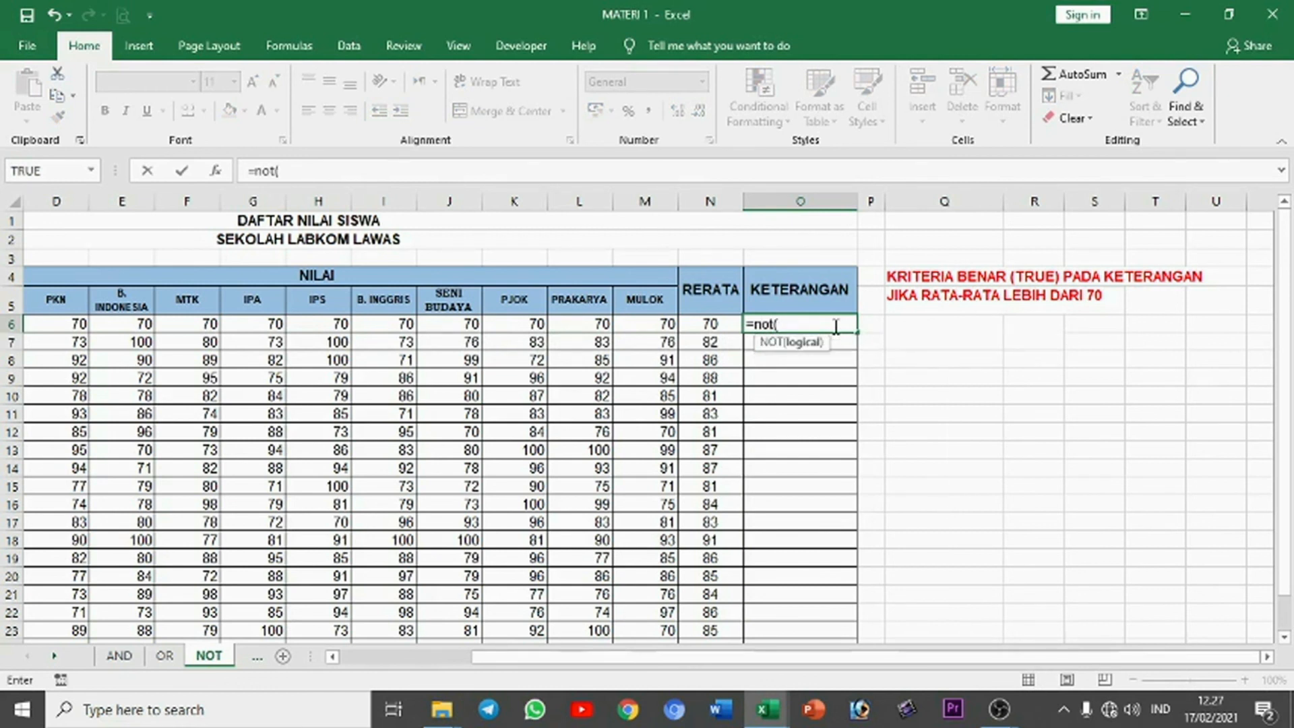
click(720, 324)
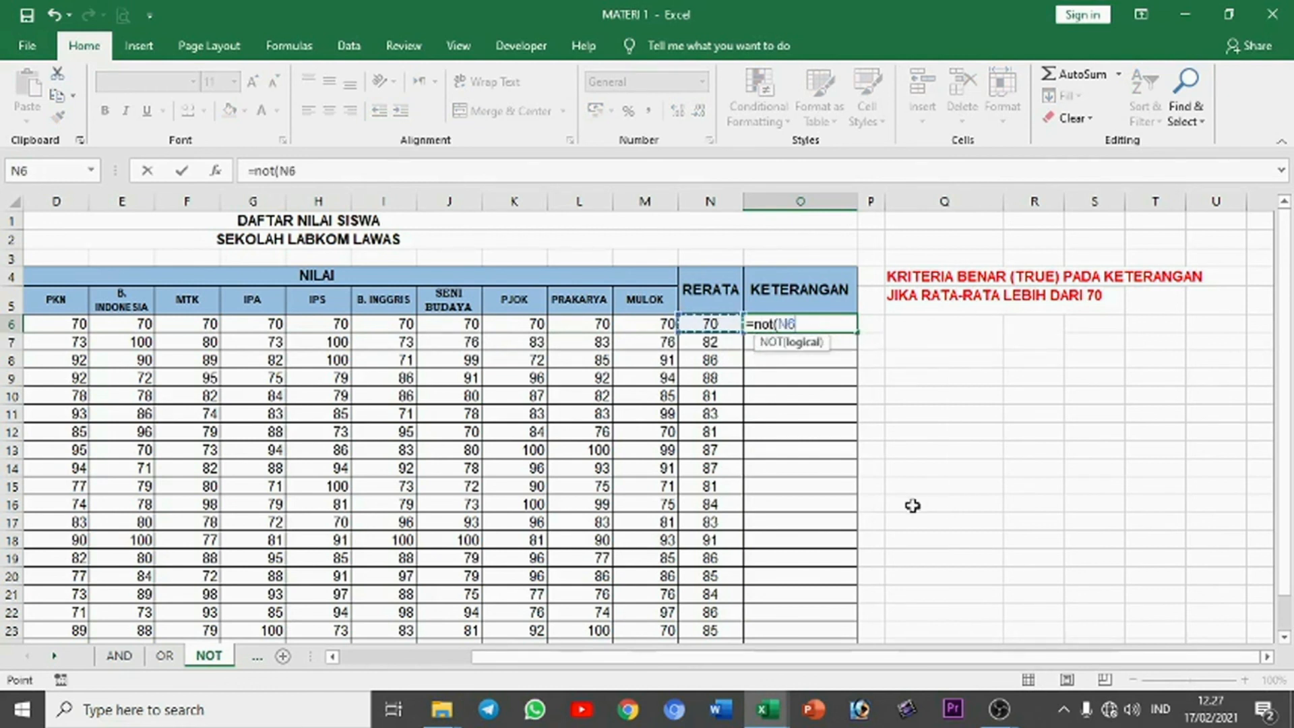
text(<=70)
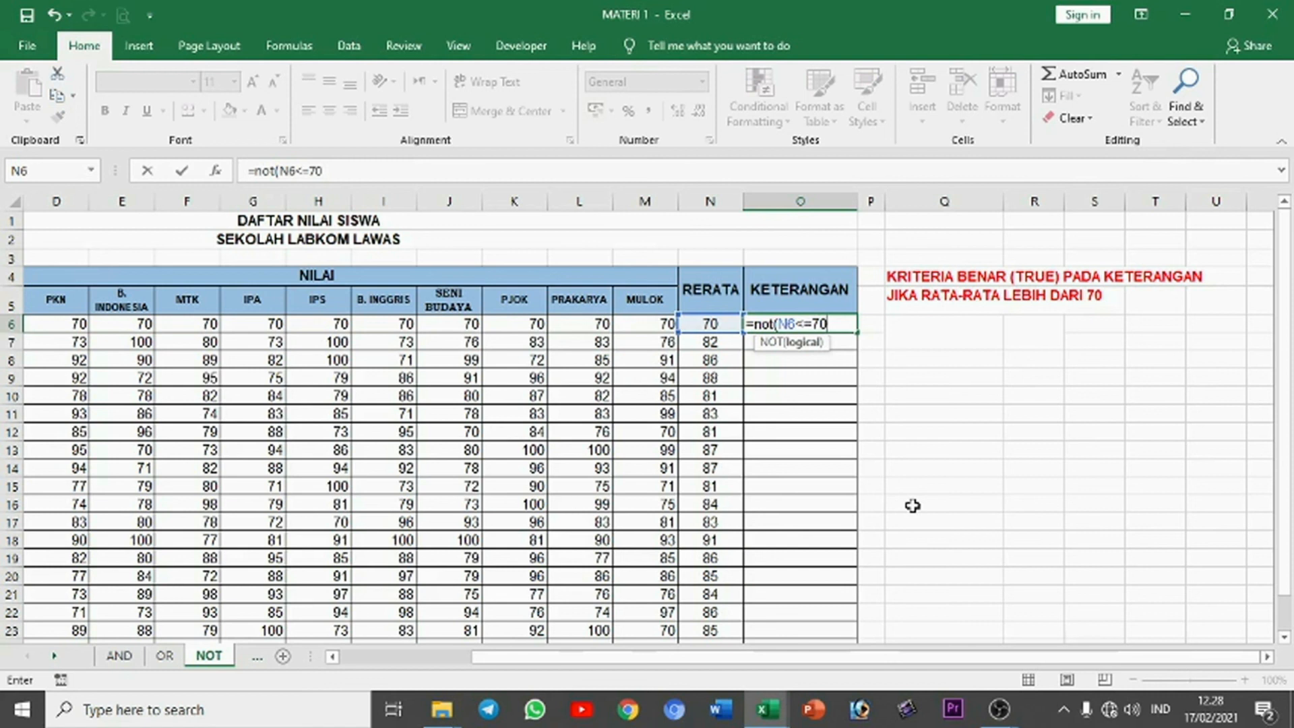
key(Return)
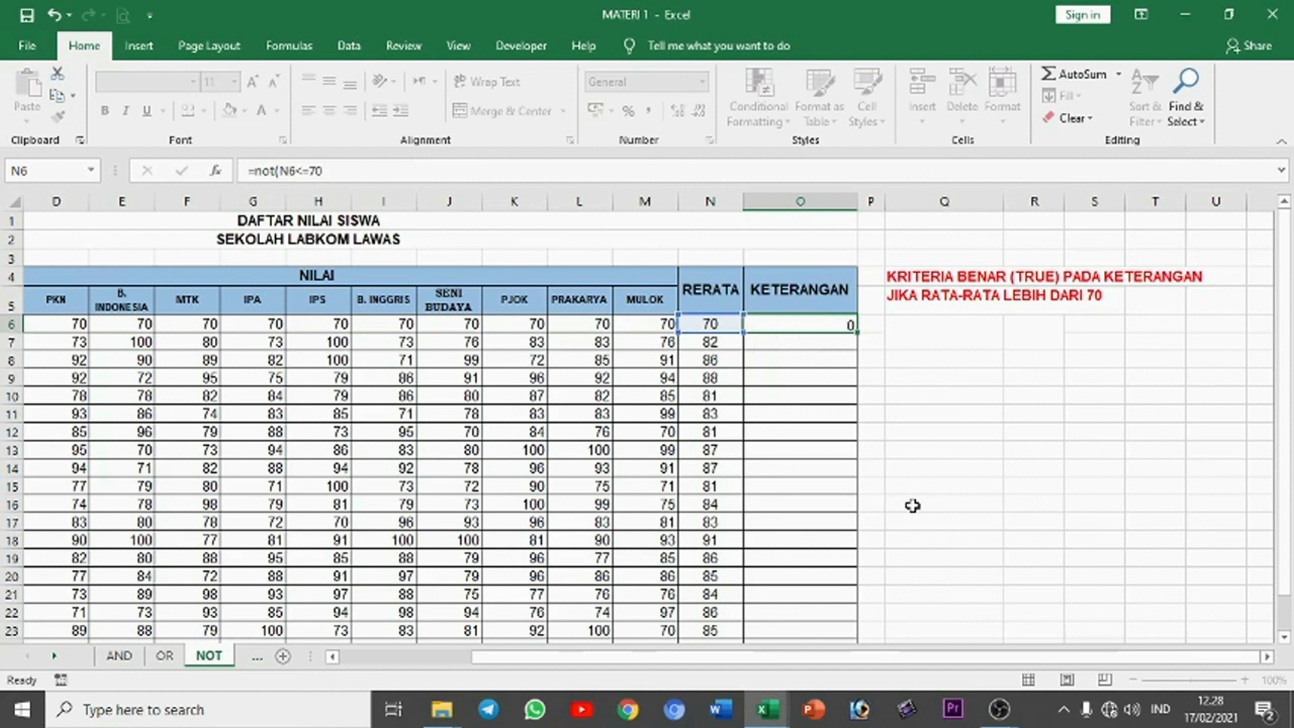
Step: Fill the NOT formula from O6 down the KETERANGAN column and check the second student's result against the average in N7
click(814, 322)
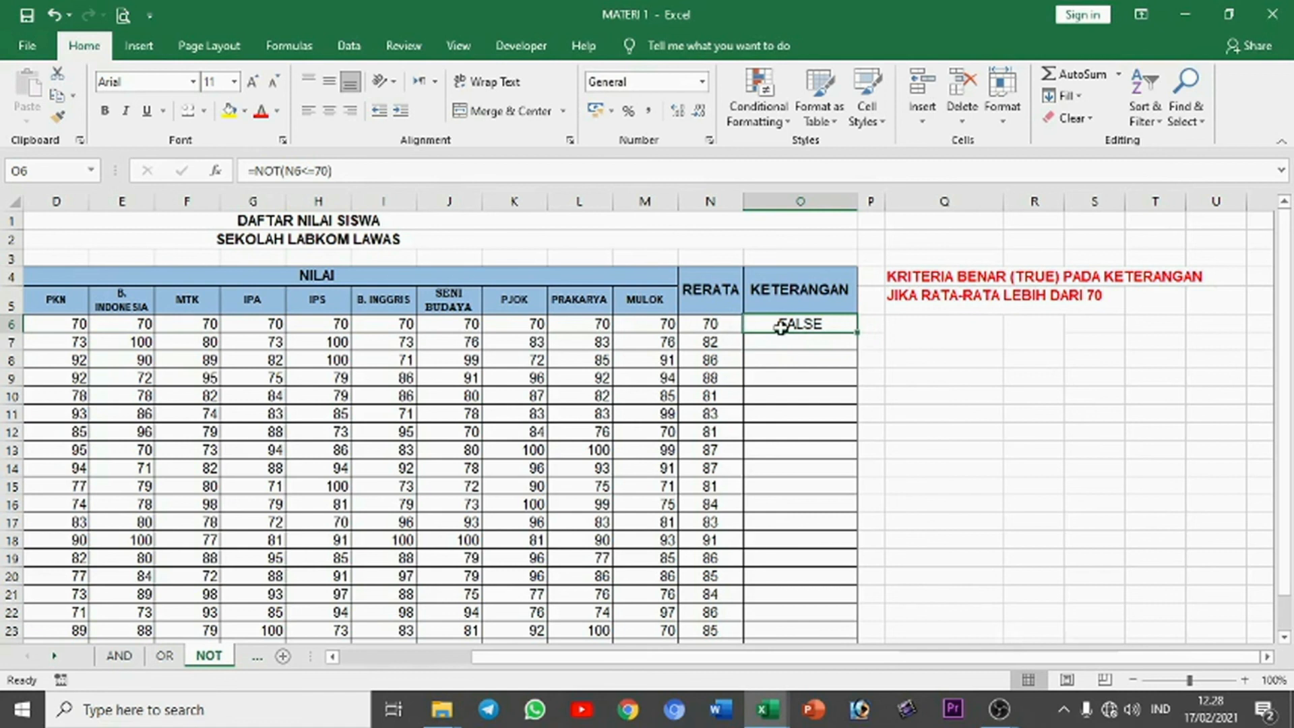
double_click(856, 332)
click(845, 340)
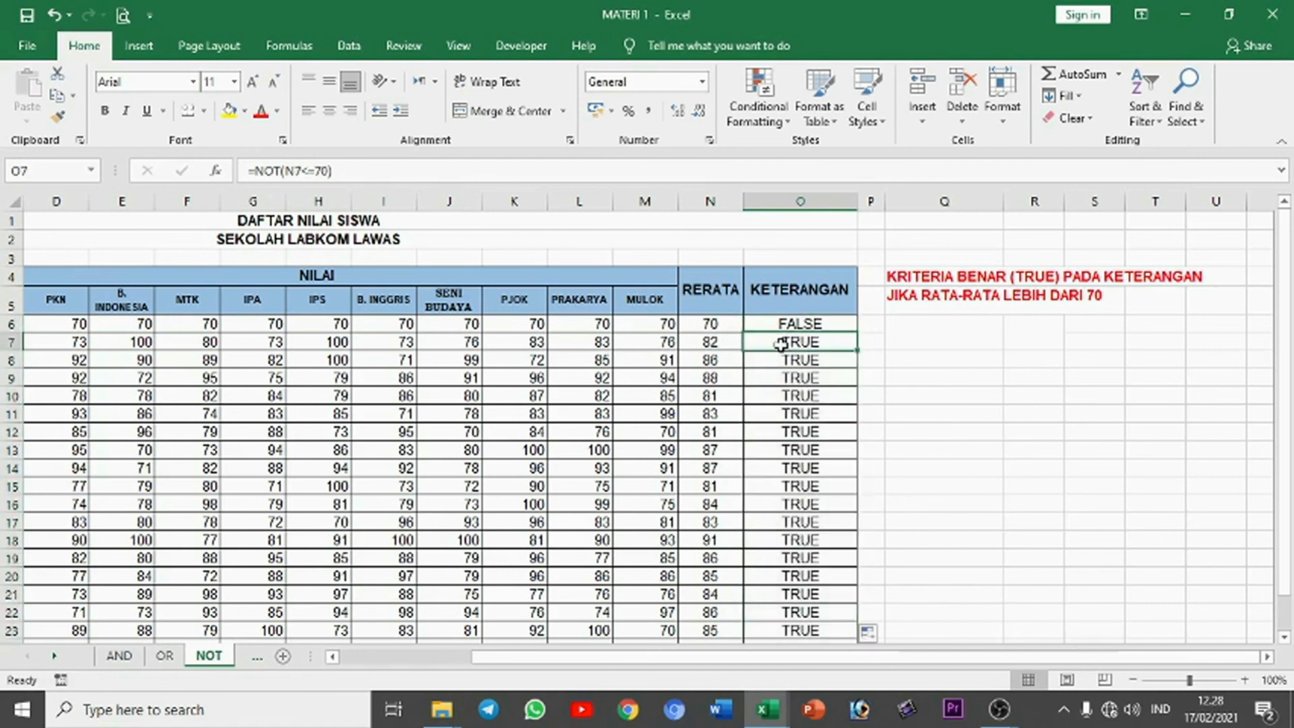
click(714, 344)
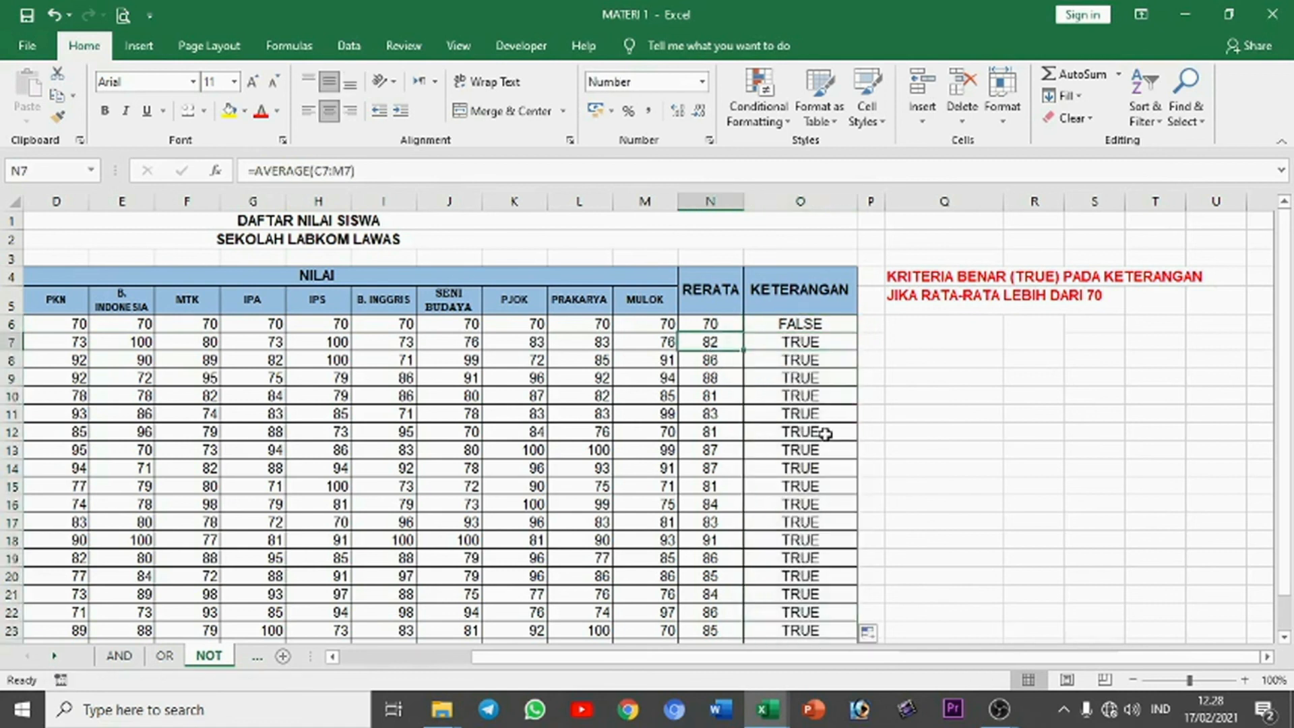